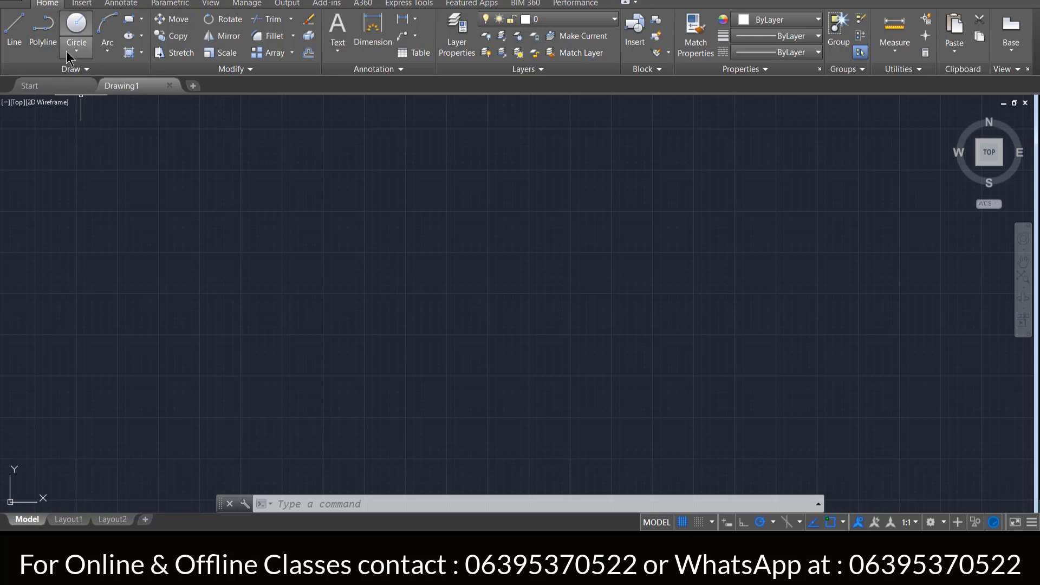
# - Draw a circle with a radius of 10 in the empty drawing area
pyautogui.click(76, 50)
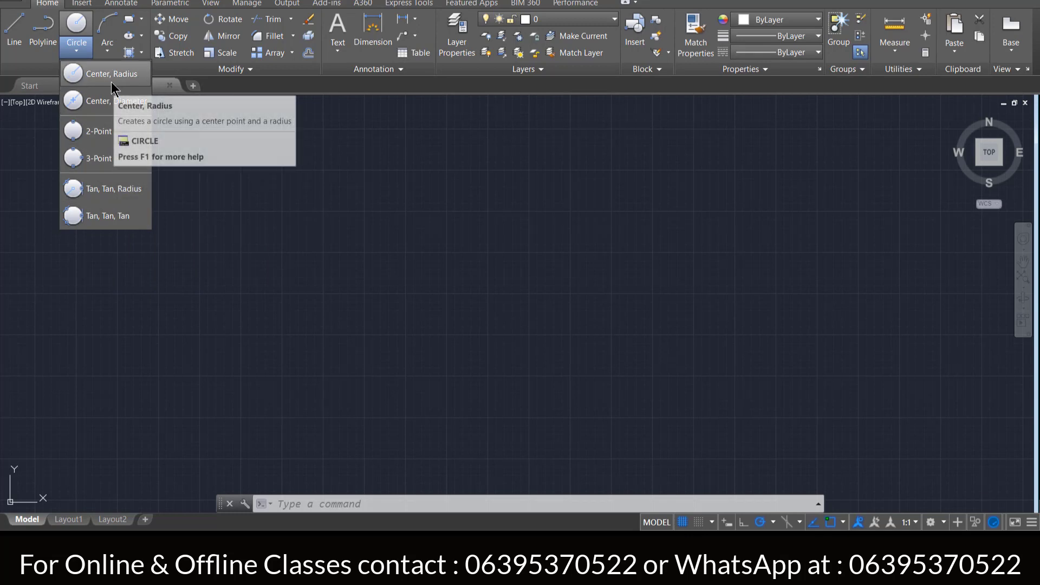
pyautogui.click(378, 277)
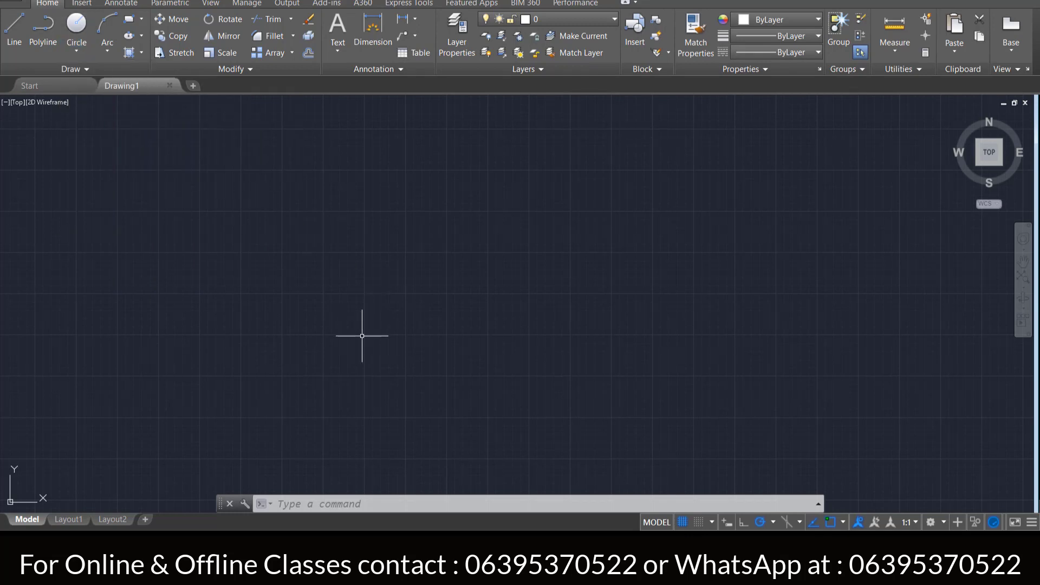
pyautogui.write('c')
pyautogui.press('Return')
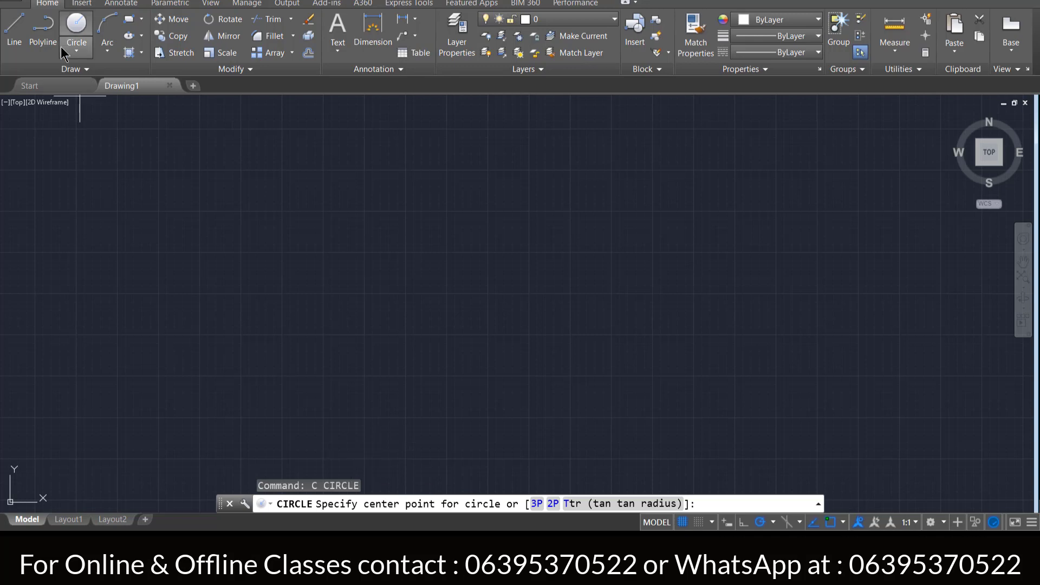
pyautogui.click(78, 50)
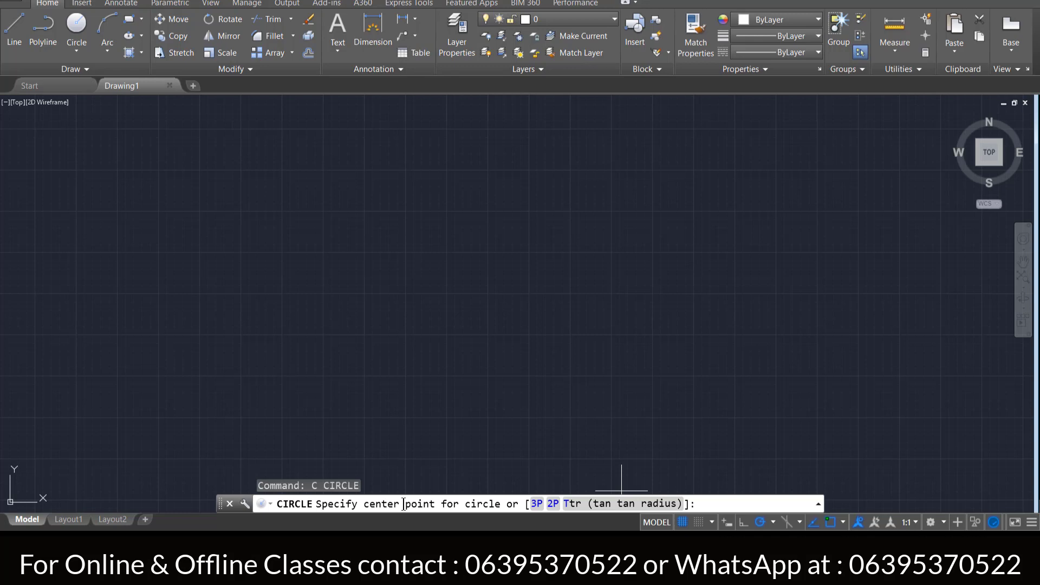
pyautogui.click(366, 245)
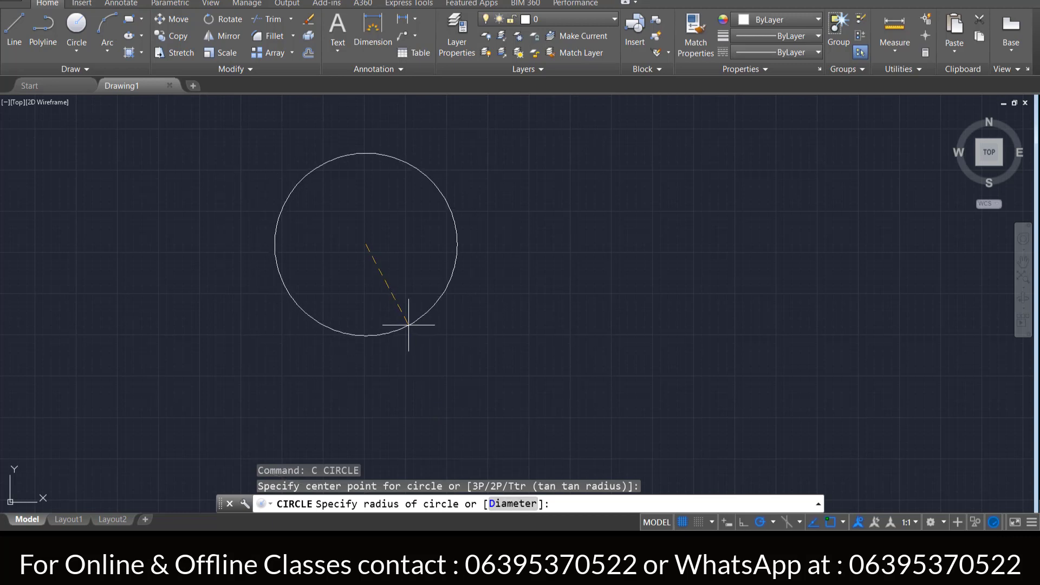
pyautogui.write('10')
pyautogui.press('Return')
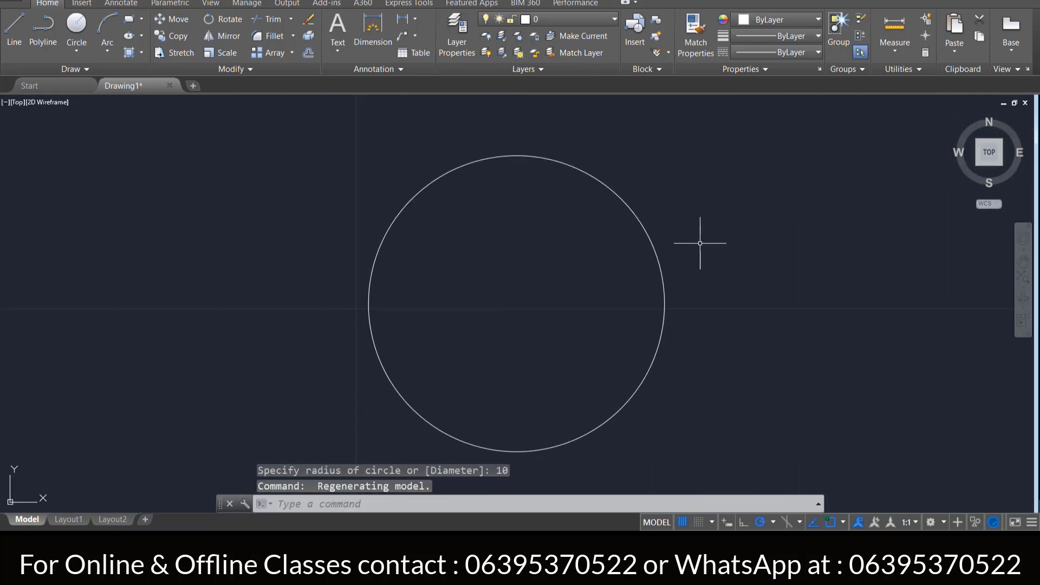
# - Draw a concentric circle inside the existing one, snapped to its center and defined by a diameter of 10
pyautogui.scroll(-5, 700, 243)
pyautogui.moveTo(774, 314)
pyautogui.mouseDown(button='middle')
pyautogui.moveTo(590, 307)
pyautogui.moveTo(522, 325)
pyautogui.mouseUp(button='middle')
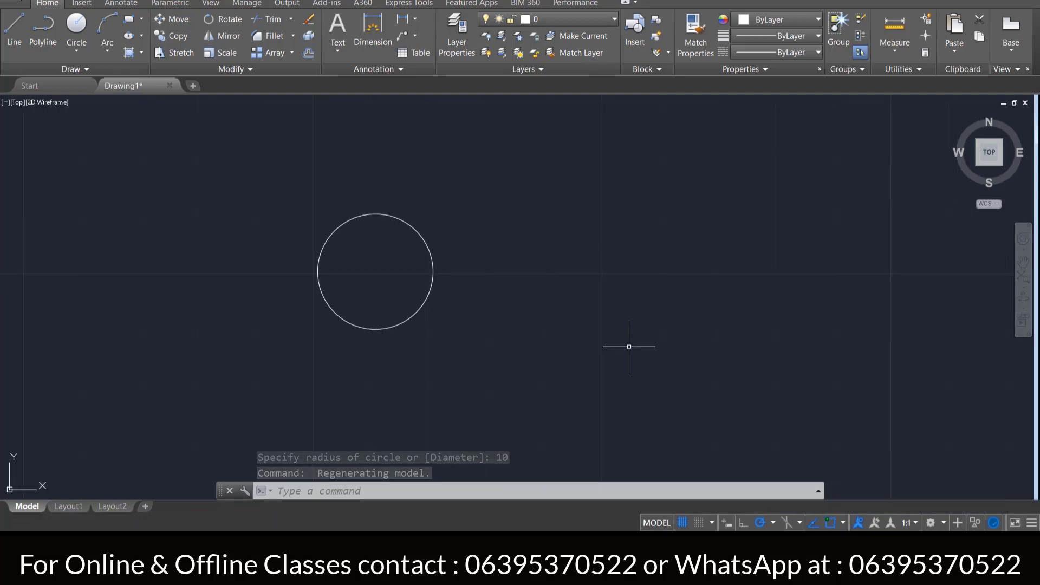
pyautogui.write('c')
pyautogui.press('Return')
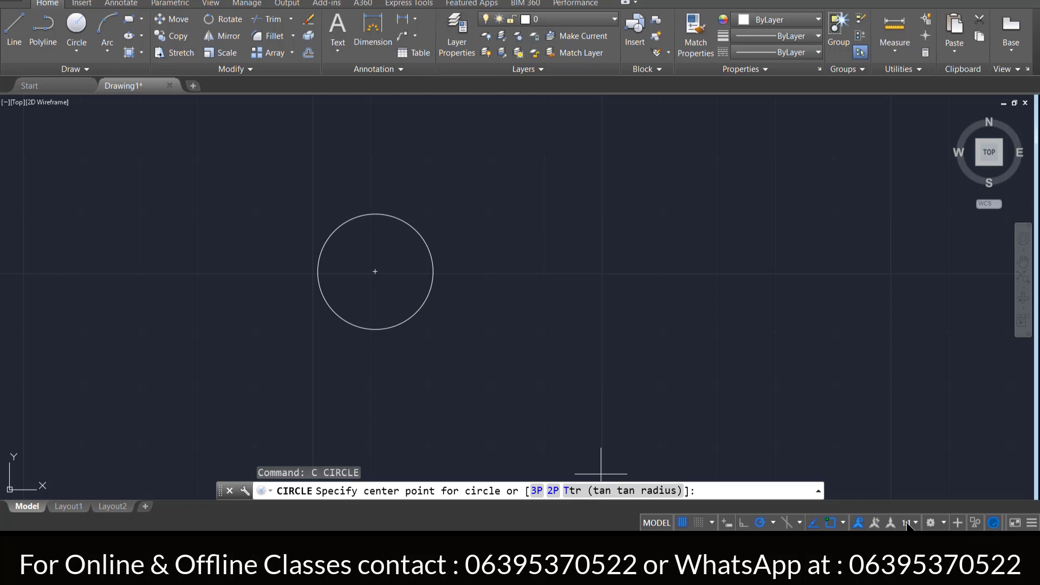
pyautogui.click(843, 523)
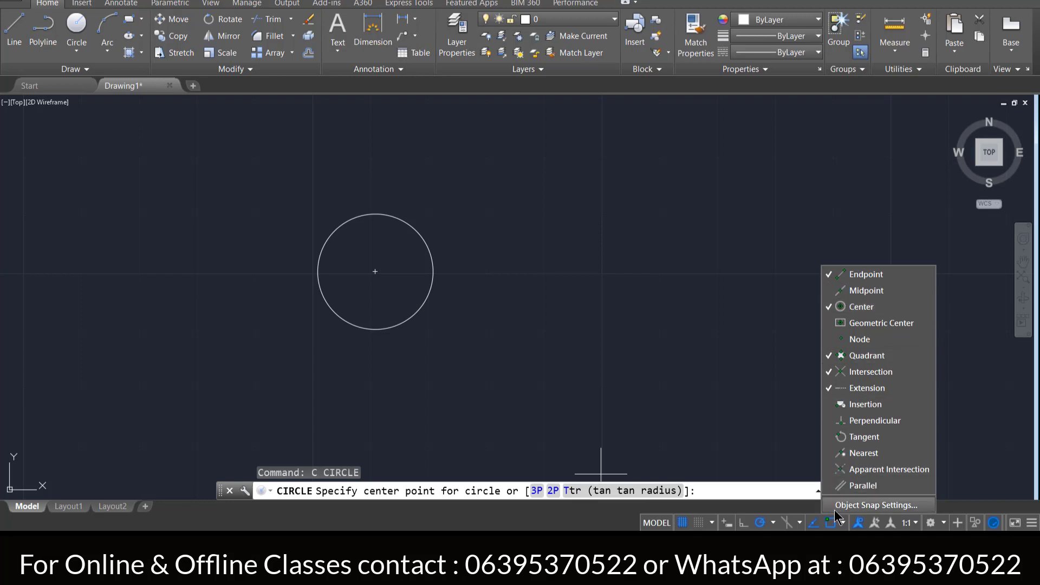
pyautogui.click(843, 522)
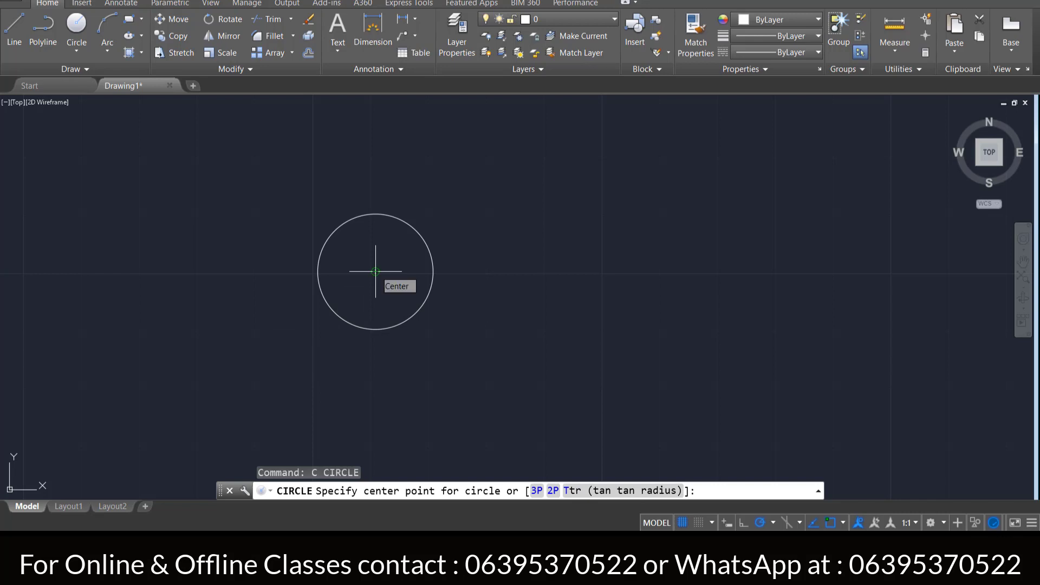
pyautogui.click(375, 272)
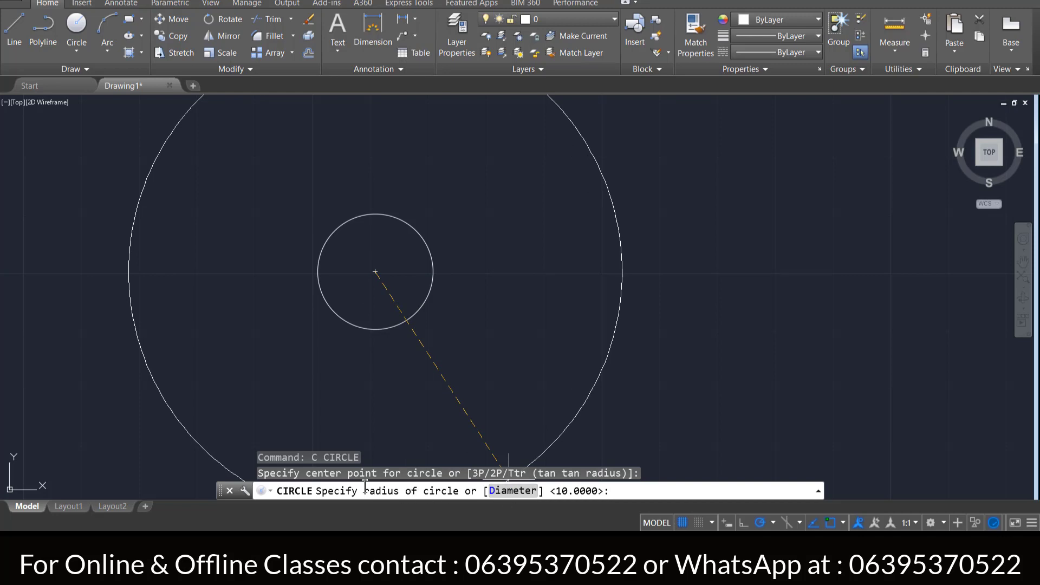
pyautogui.click(513, 491)
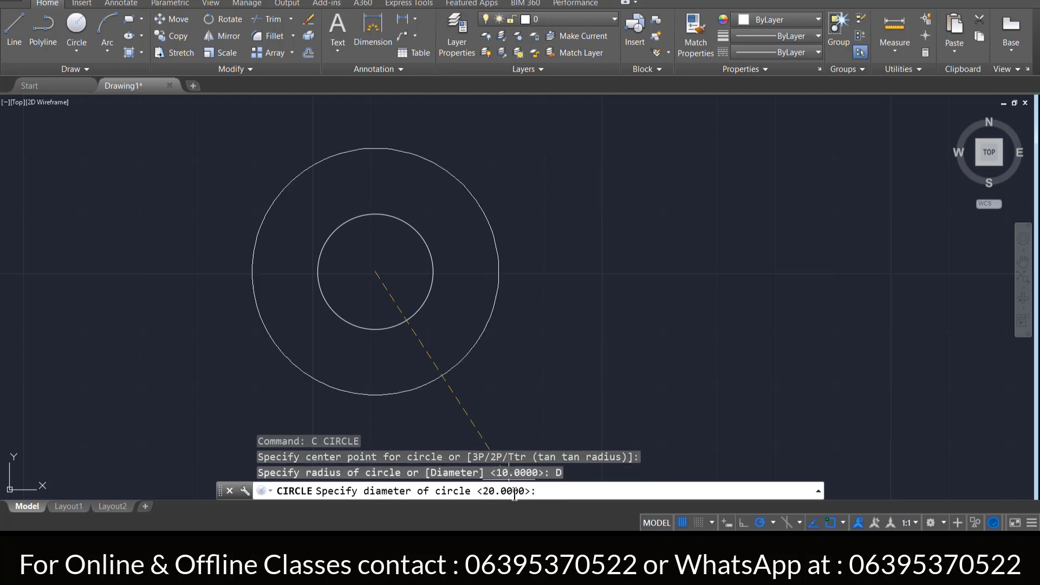
pyautogui.write('10')
pyautogui.press('Return')
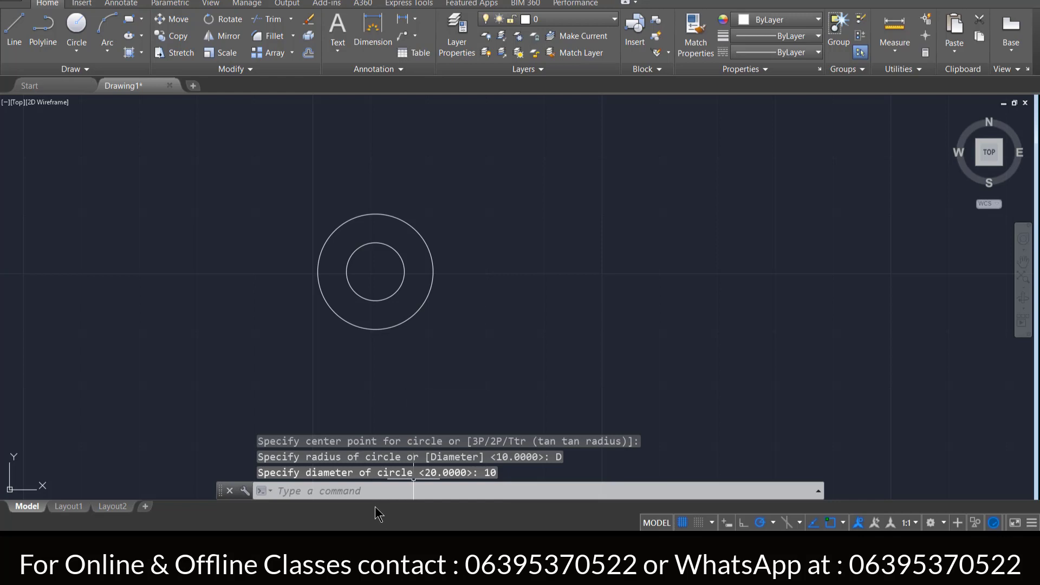
pyautogui.write('c')
pyautogui.press('Return')
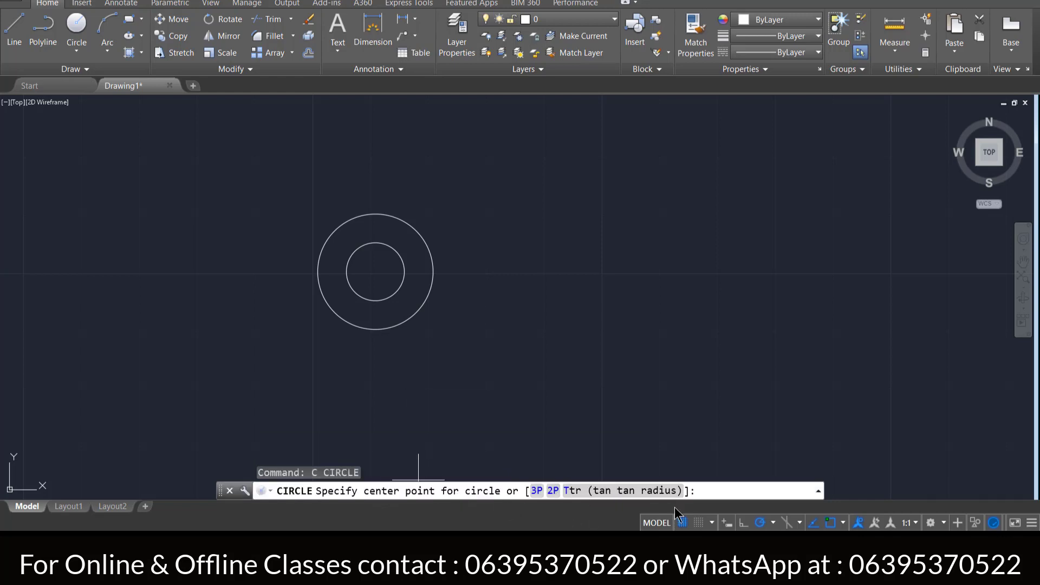
pyautogui.press('Escape')
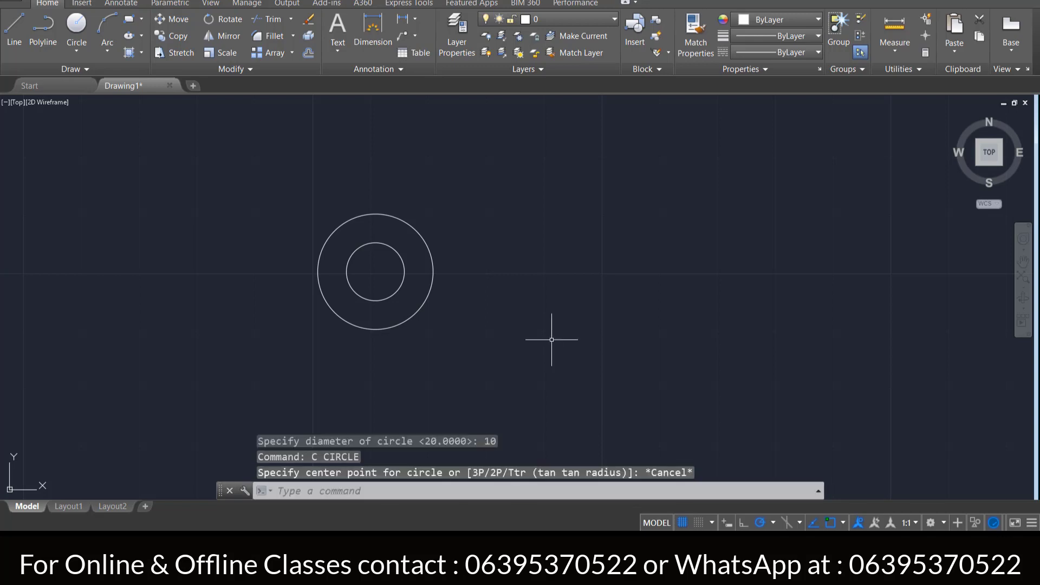
# - Add a third concentric circle at the same center with the Center, Diameter method, using a diameter of 5
pyautogui.click(76, 57)
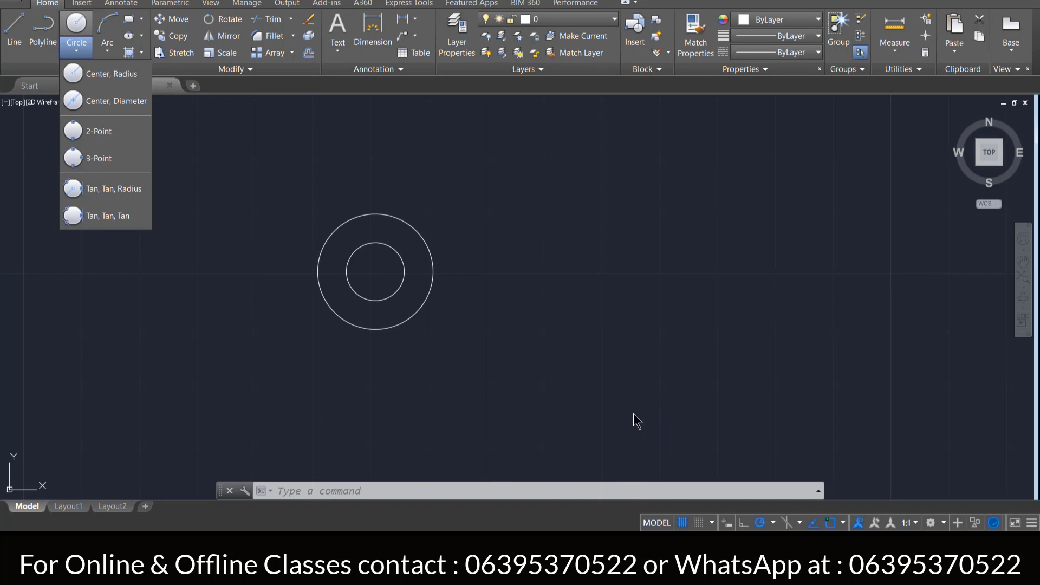
pyautogui.click(117, 104)
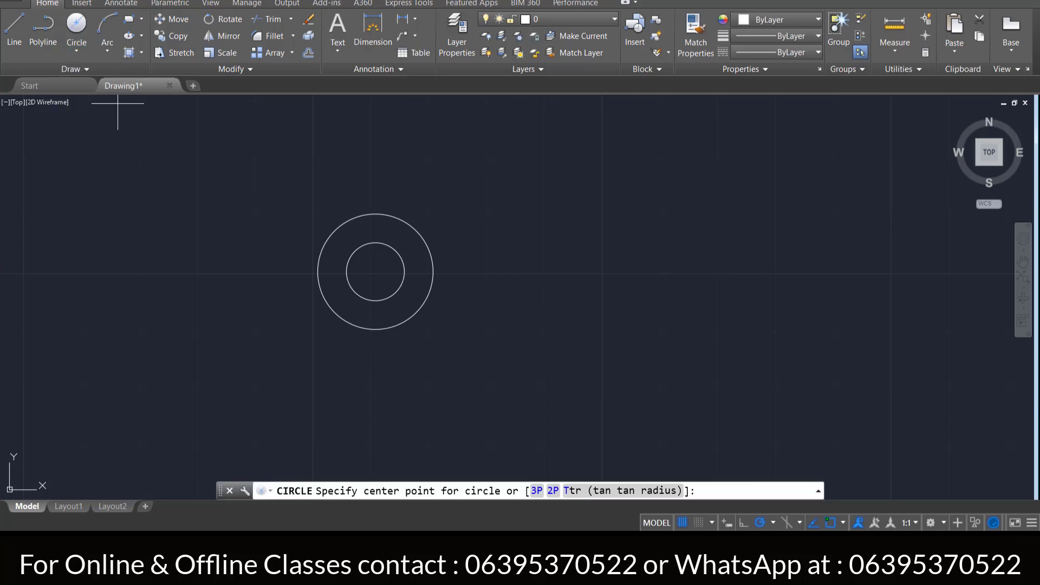
pyautogui.click(376, 272)
pyautogui.write('5')
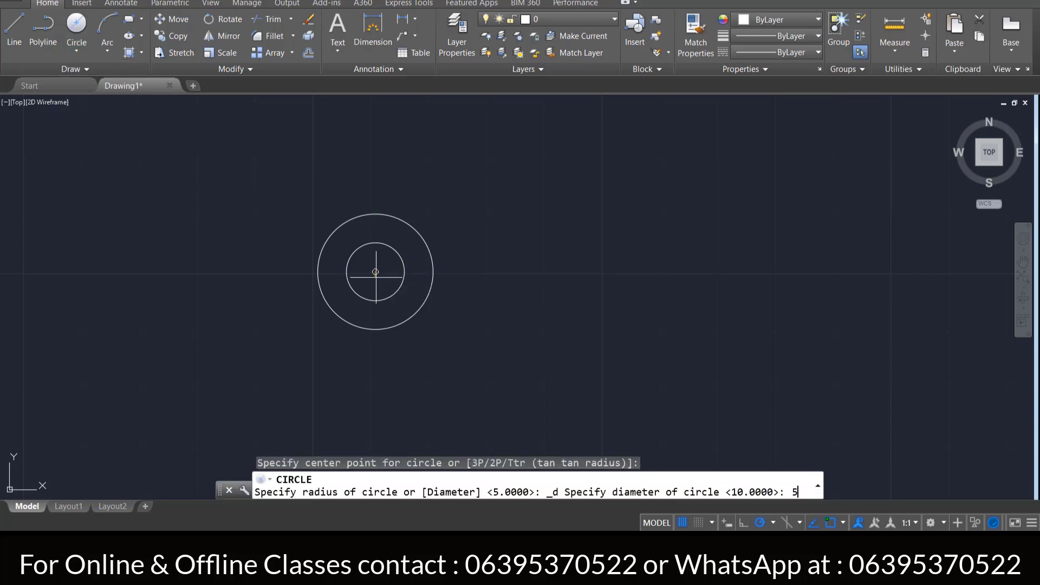
pyautogui.press('Return')
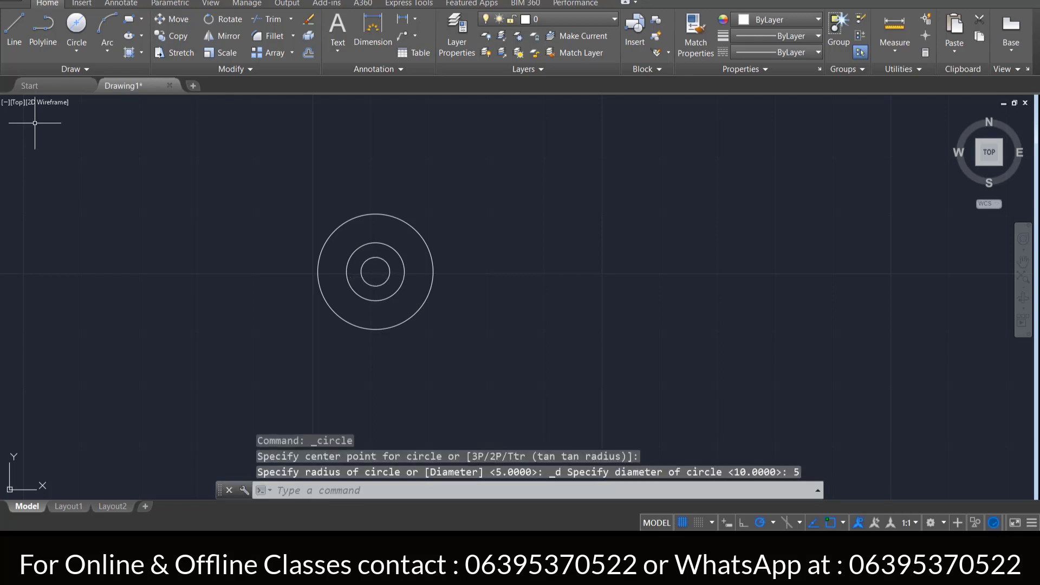
pyautogui.click(86, 49)
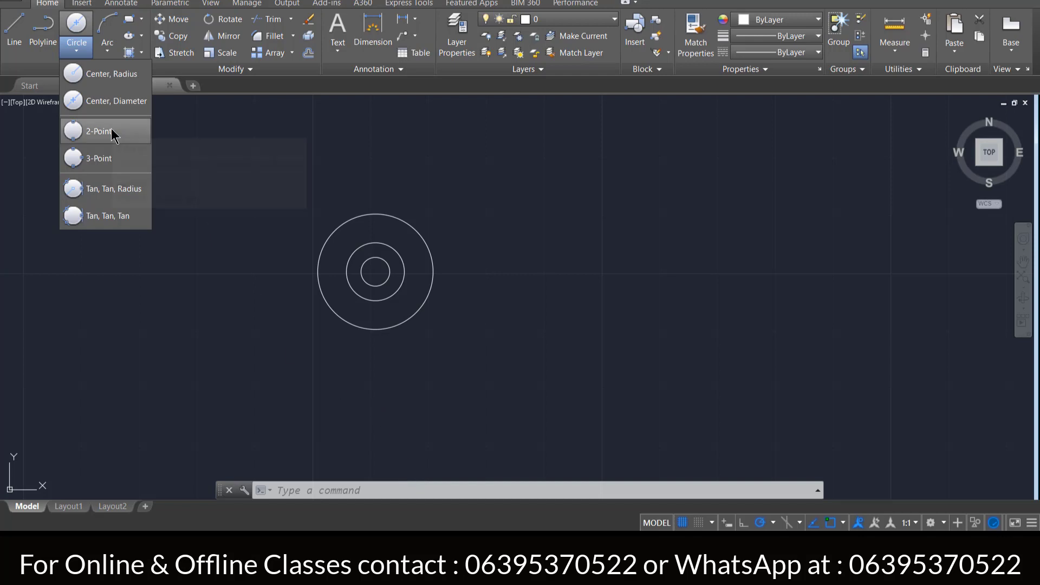
pyautogui.click(570, 400)
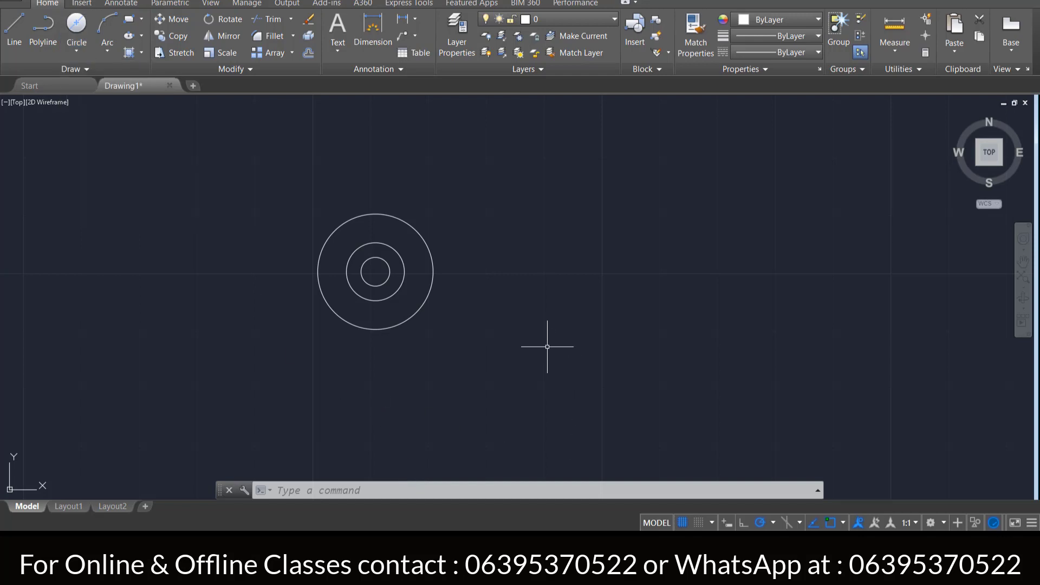
pyautogui.write('C')
pyautogui.press('Return')
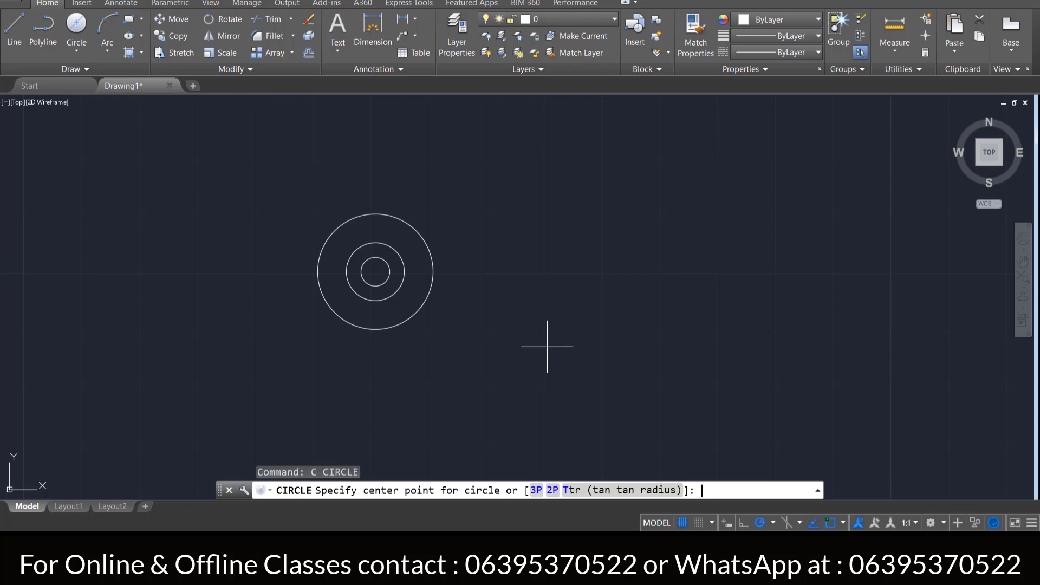
pyautogui.click(553, 490)
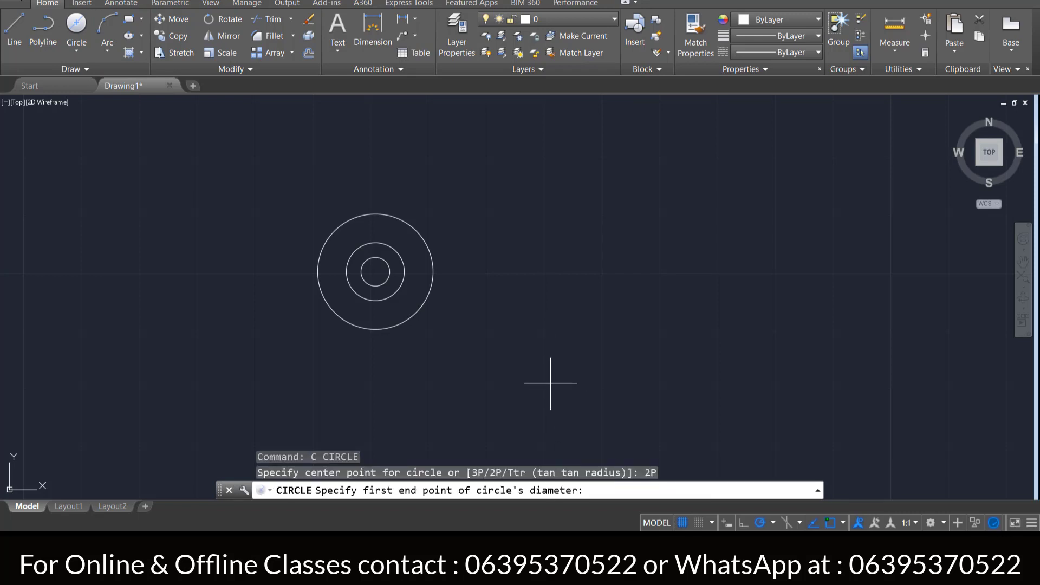
pyautogui.press('Escape')
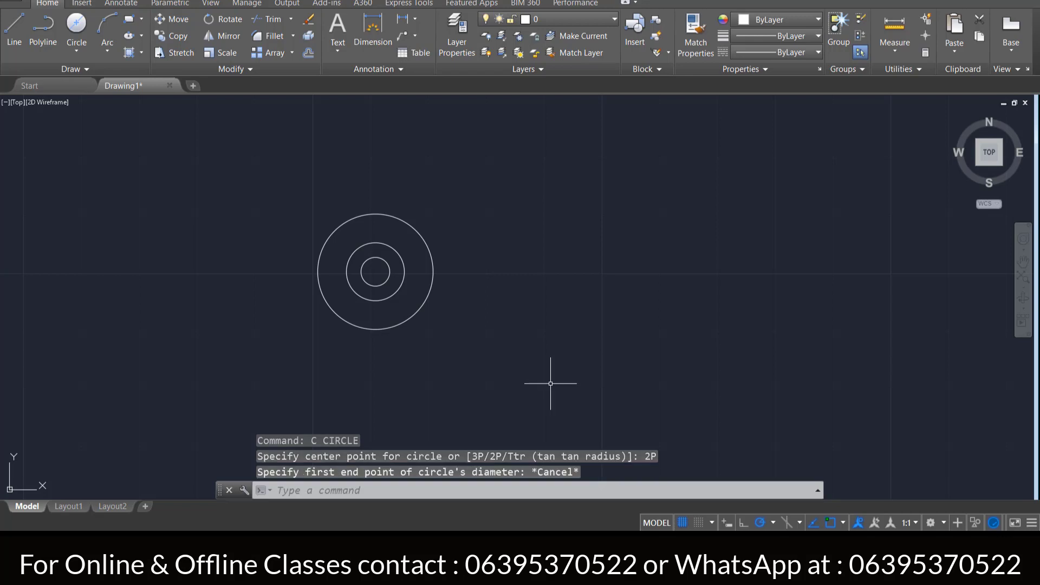
pyautogui.click(78, 51)
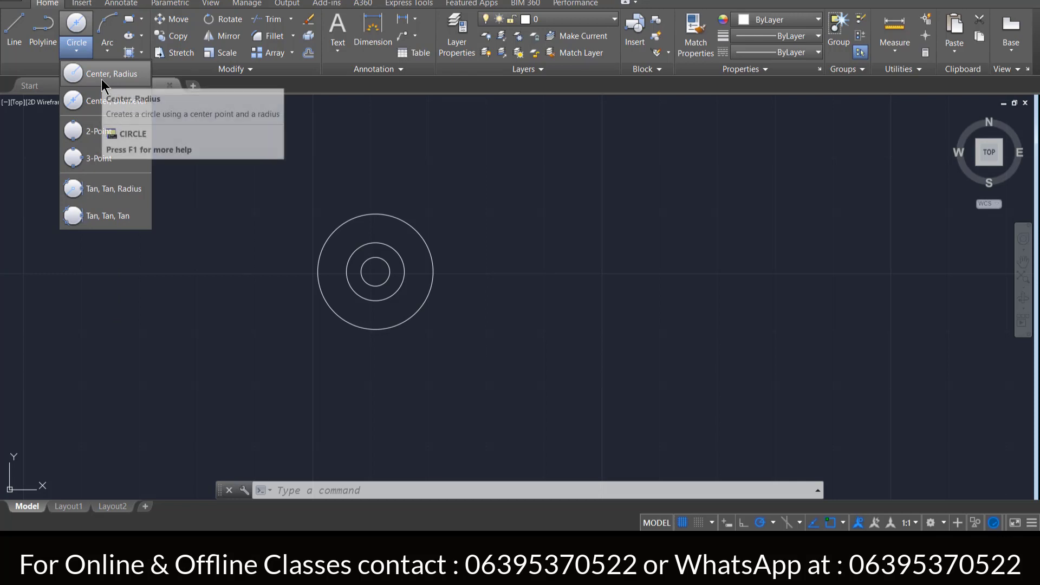
pyautogui.click(102, 79)
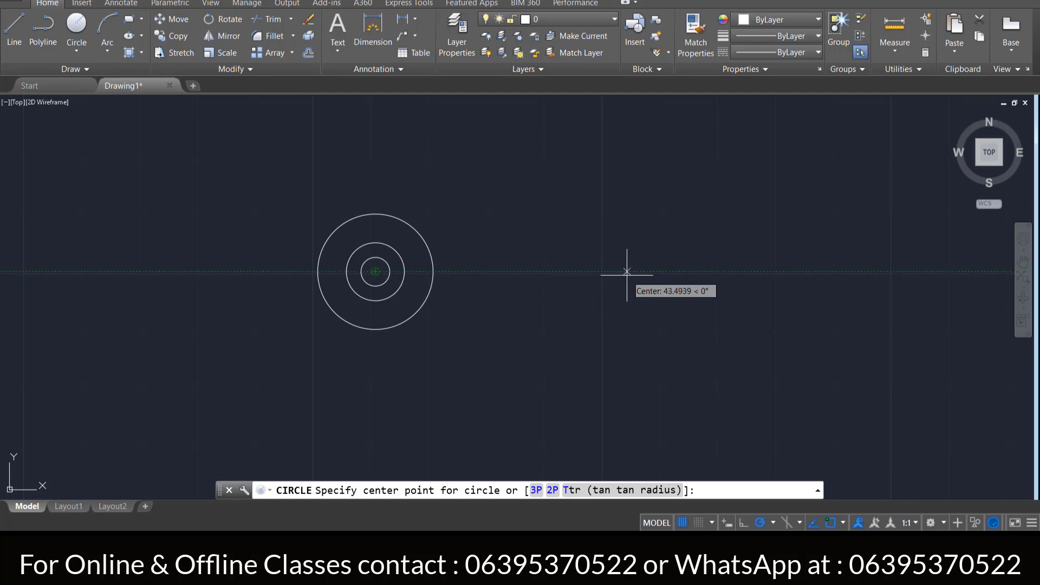
pyautogui.rightClick(135, 144)
pyautogui.click(164, 167)
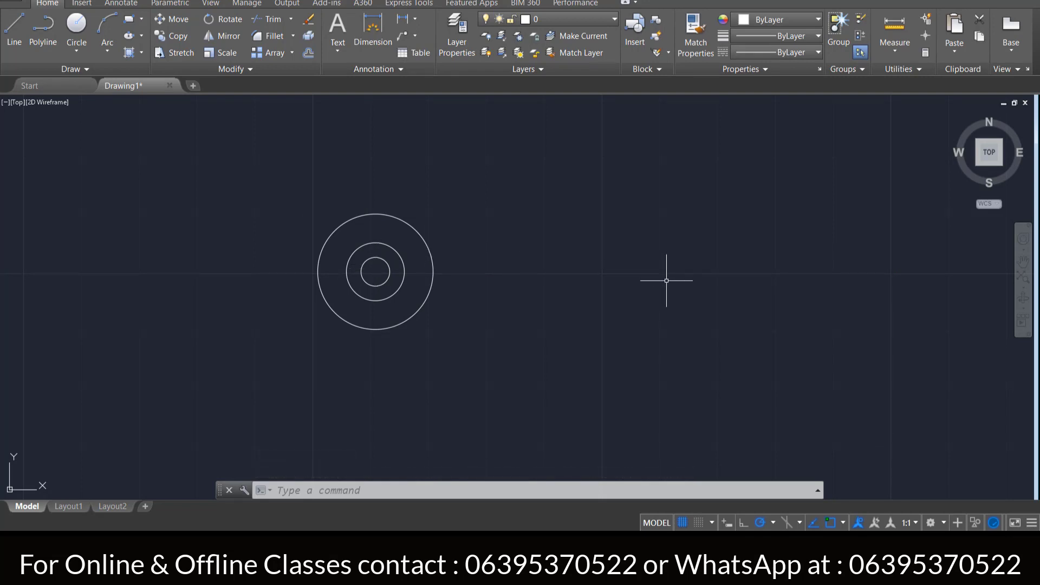
# - Draw a horizontal line 50 units long from the concentric circles' center toward the east
pyautogui.click(14, 30)
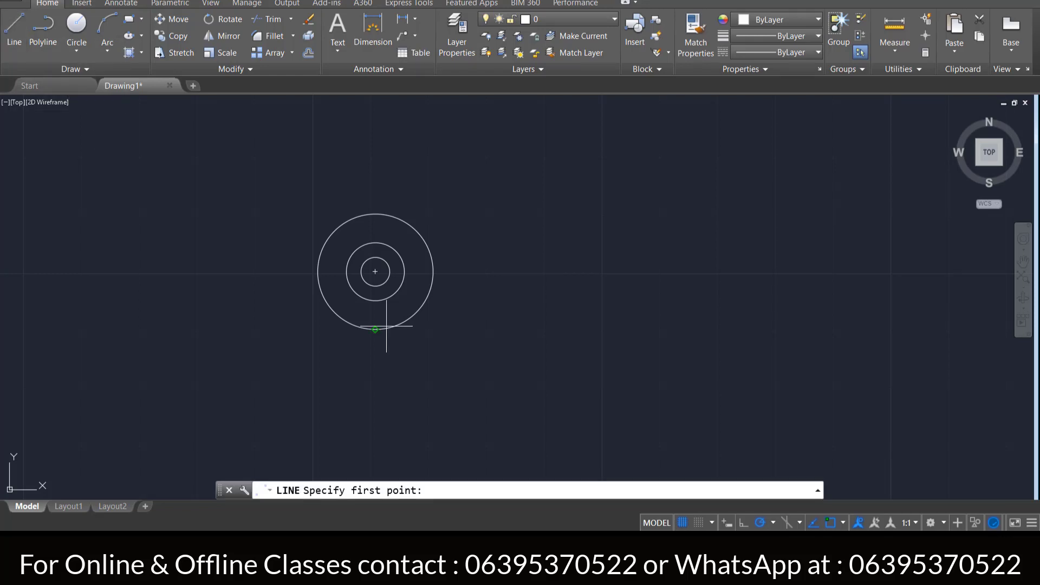
pyautogui.click(375, 272)
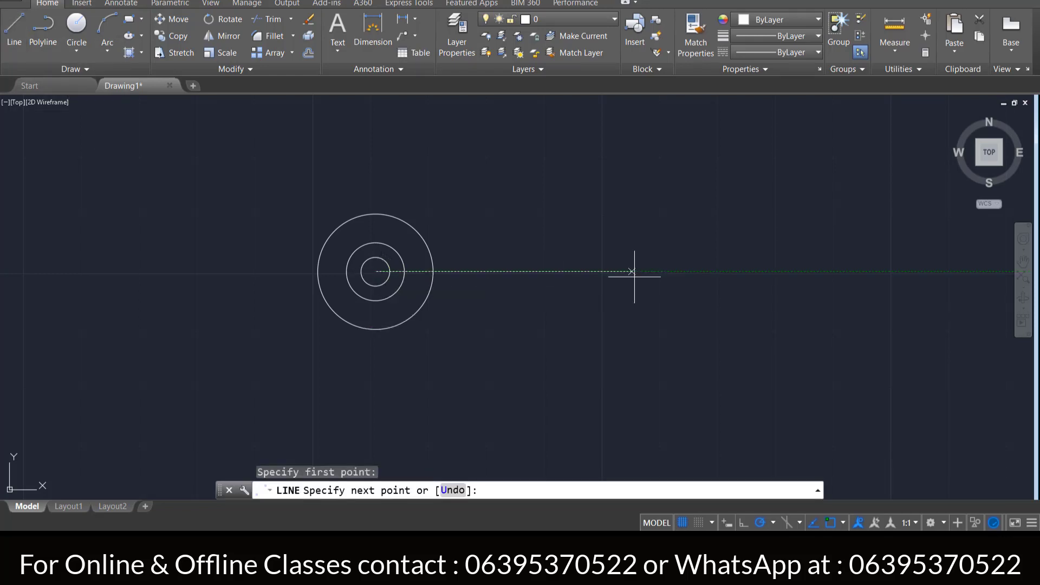
pyautogui.write('50')
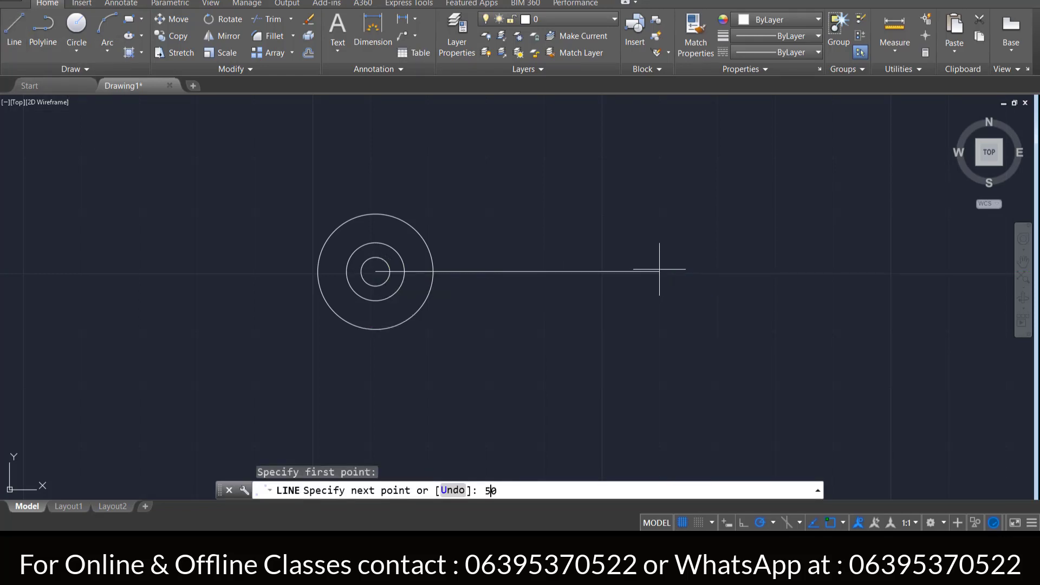
pyautogui.press('Return')
pyautogui.press('Return')
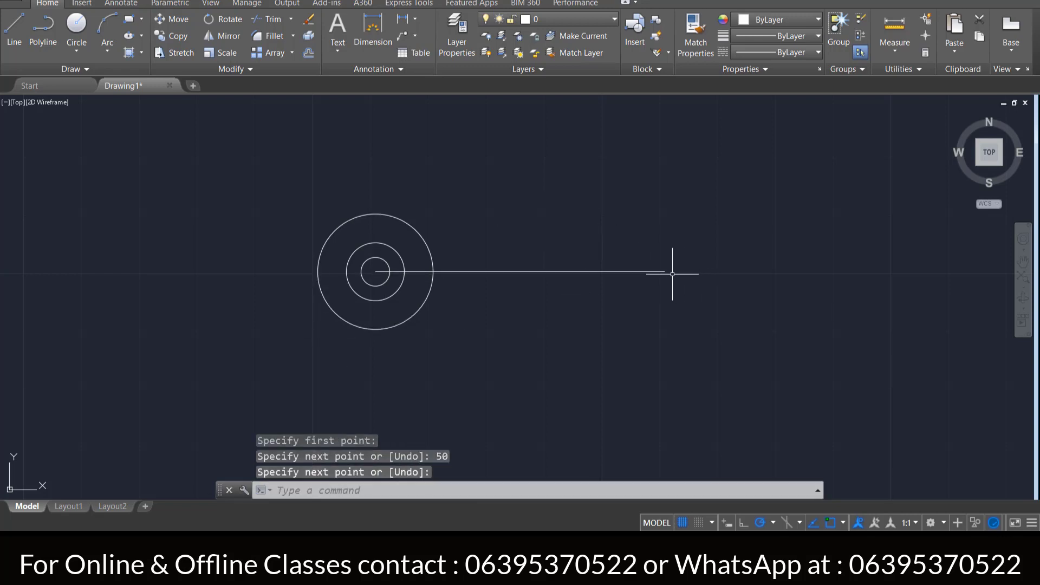
# - Draw a circle with a radius of 10 centered on the free end of the horizontal line
pyautogui.click(82, 50)
pyautogui.click(91, 76)
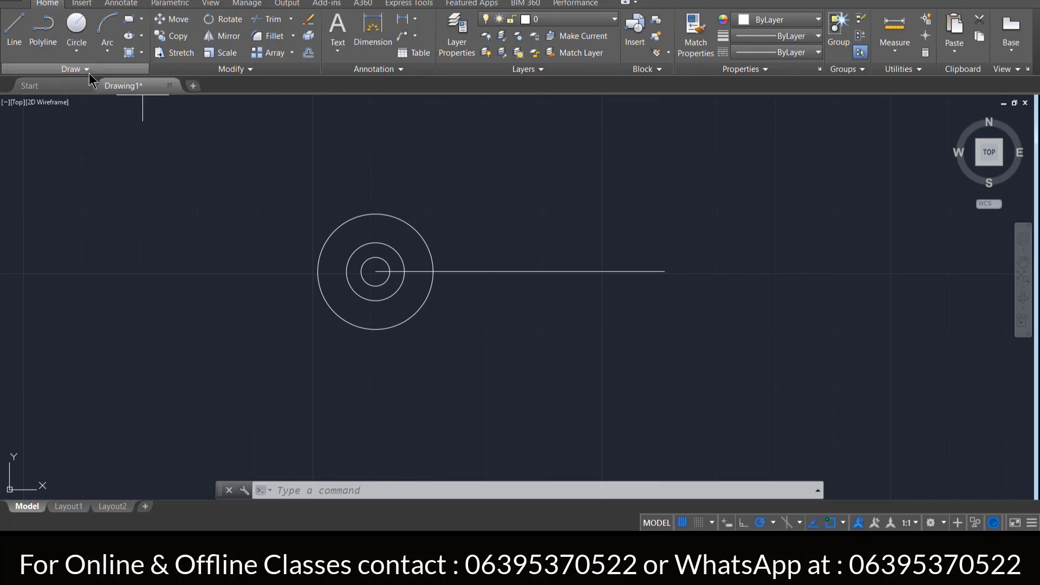
pyautogui.click(664, 271)
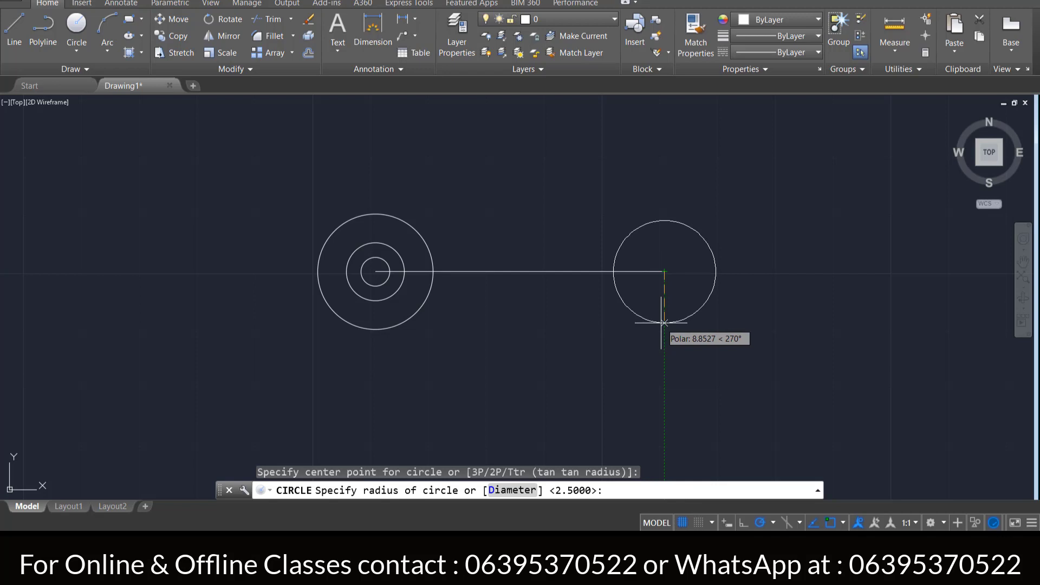
pyautogui.write('10')
pyautogui.press('Return')
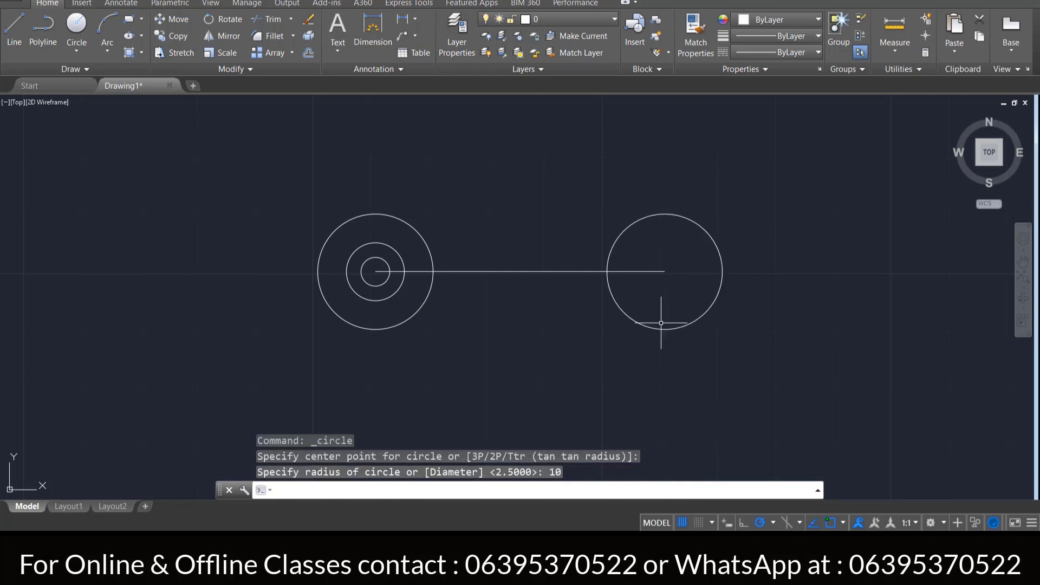
# - Add a concentric circle inside the one at the line's free end with the Center, Diameter method, using a diameter of 10
pyautogui.click(77, 49)
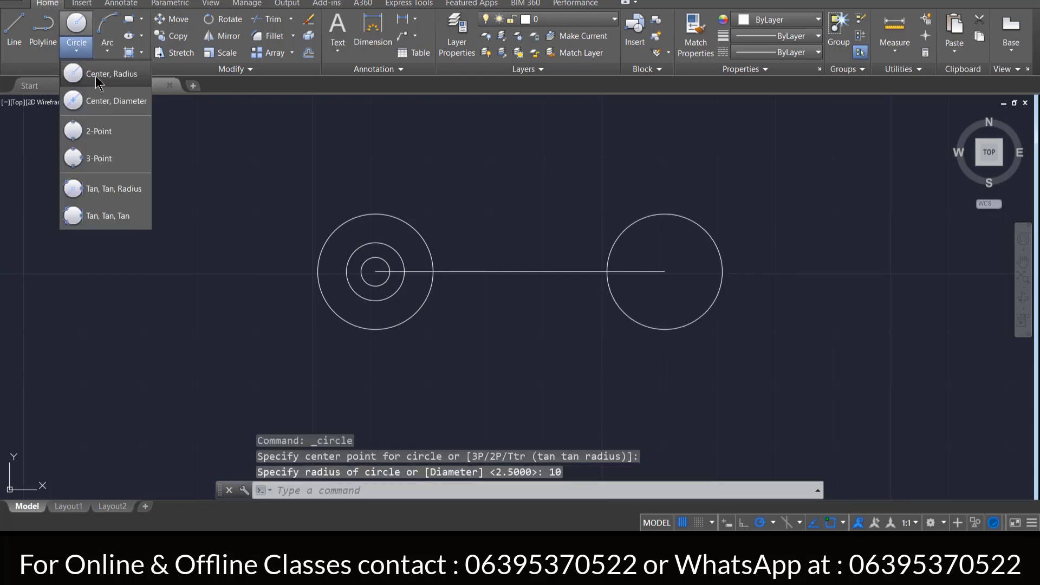
pyautogui.click(102, 104)
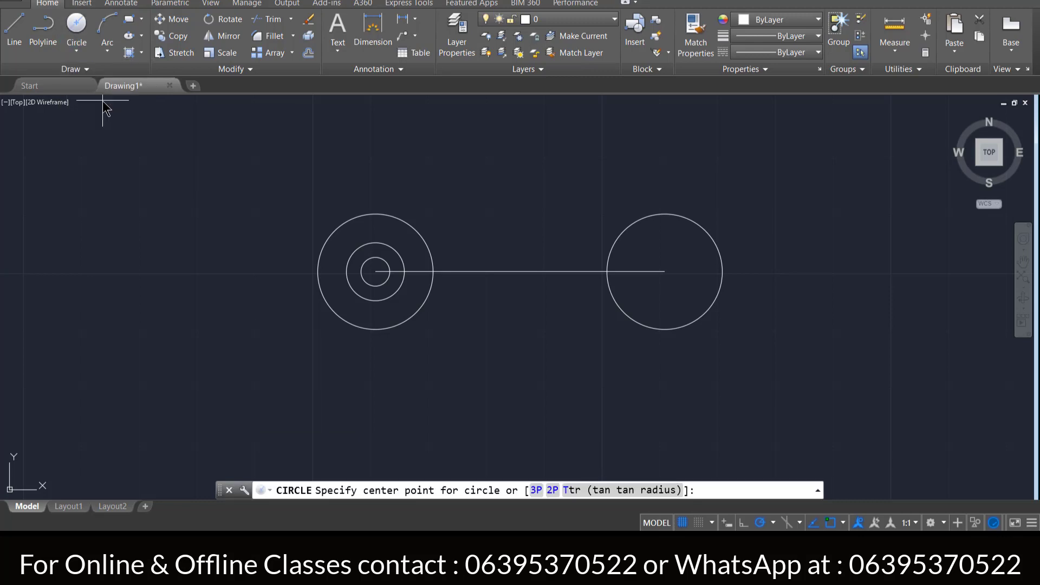
pyautogui.click(664, 271)
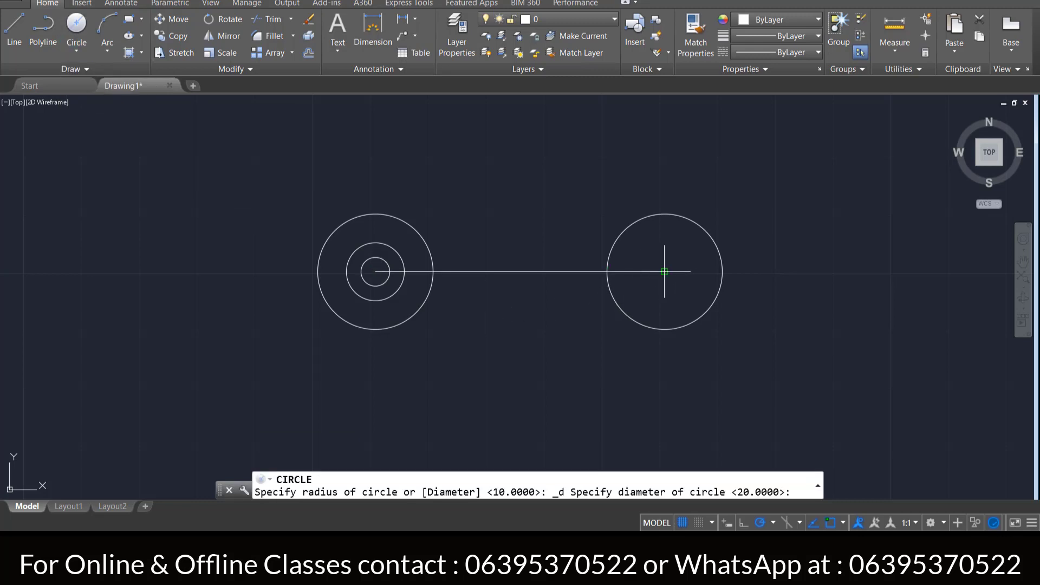
pyautogui.write('1')
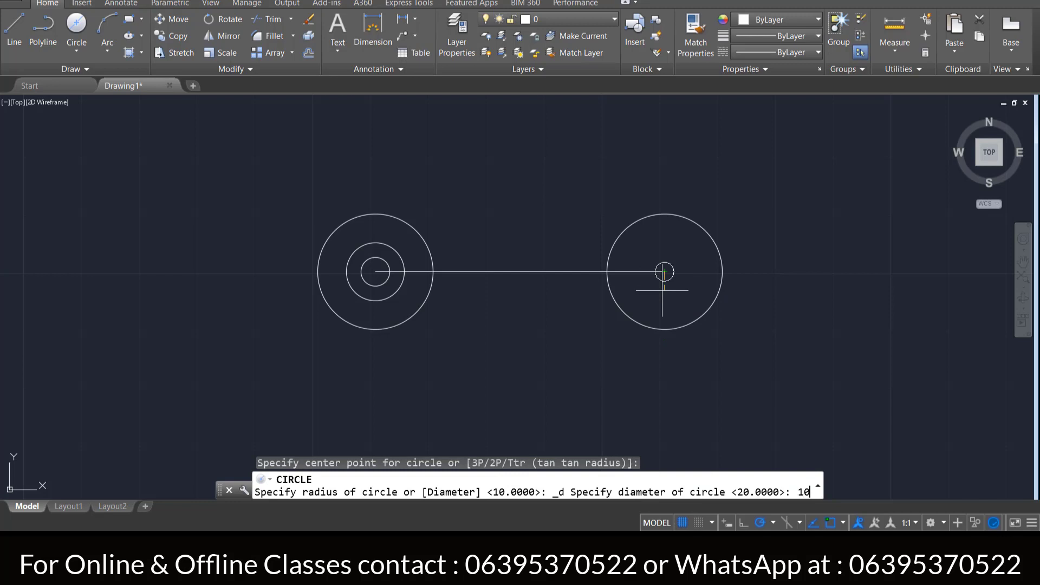
pyautogui.write('0')
pyautogui.press('Return')
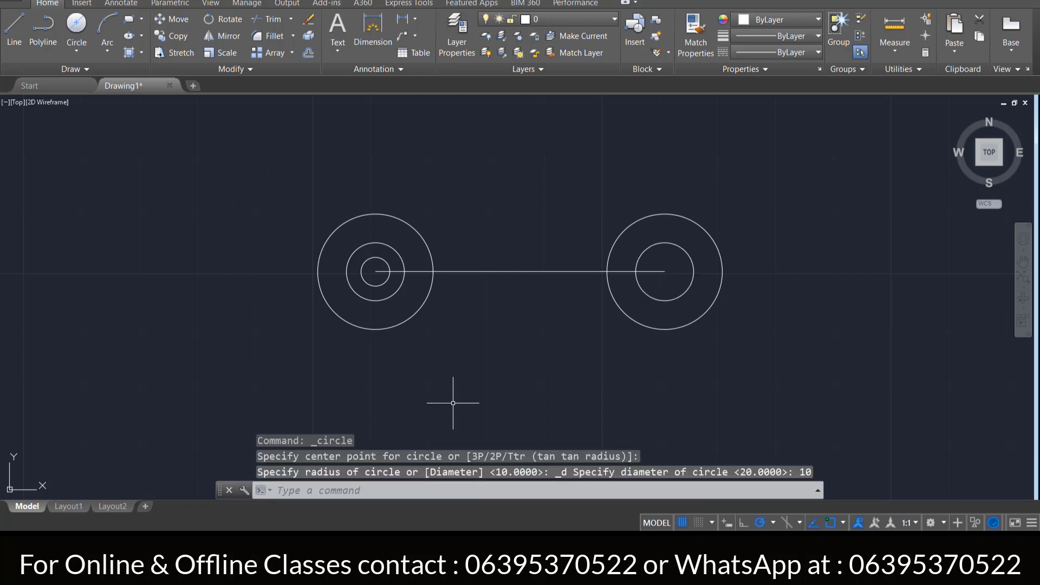
# - Draw a 2-Point circle between the facing quadrants of the two outer circles, where the horizontal line crosses them
pyautogui.scroll(-2, 481, 336)
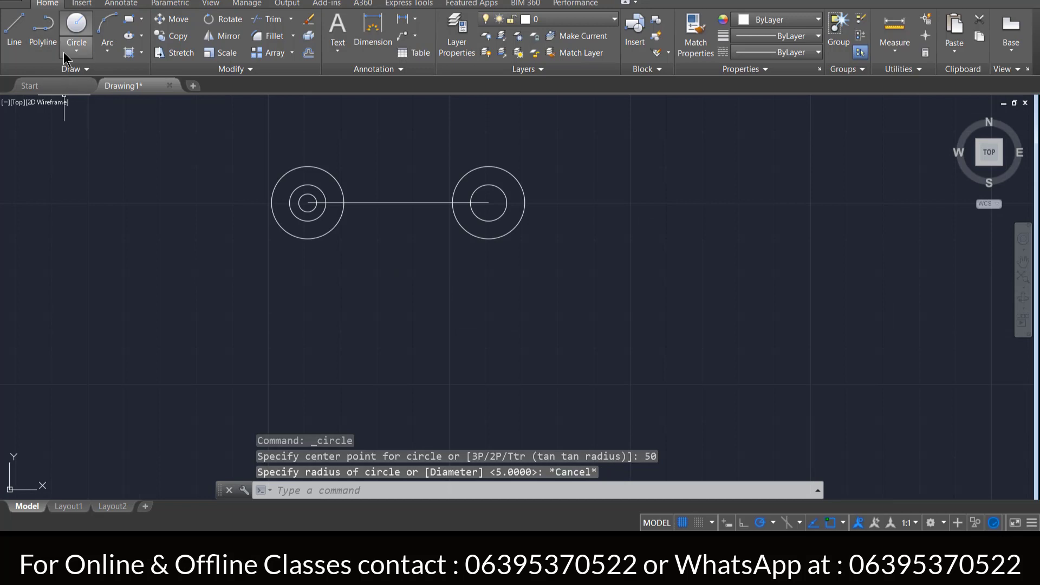
pyautogui.click(67, 53)
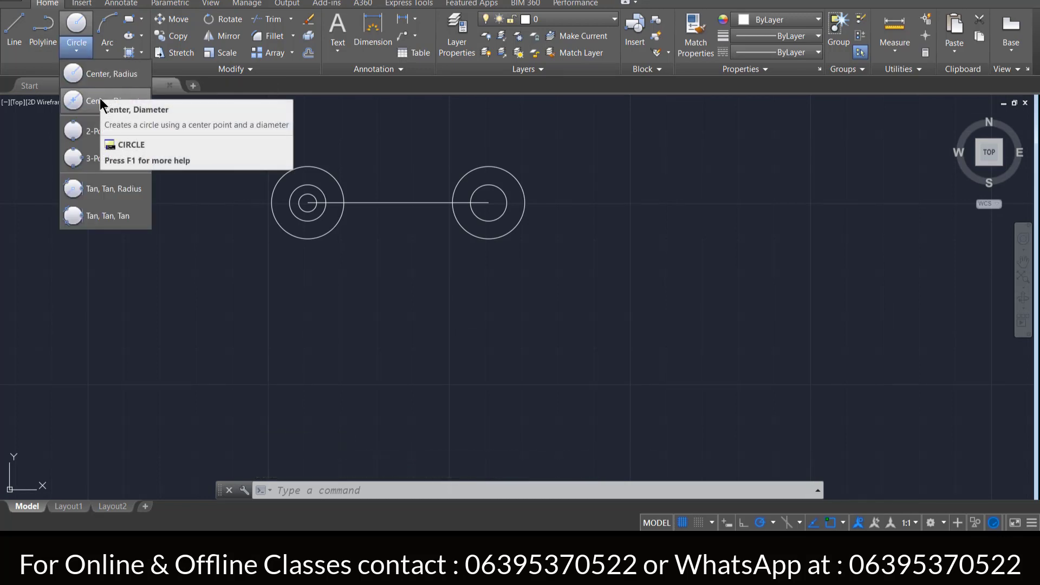
pyautogui.click(95, 138)
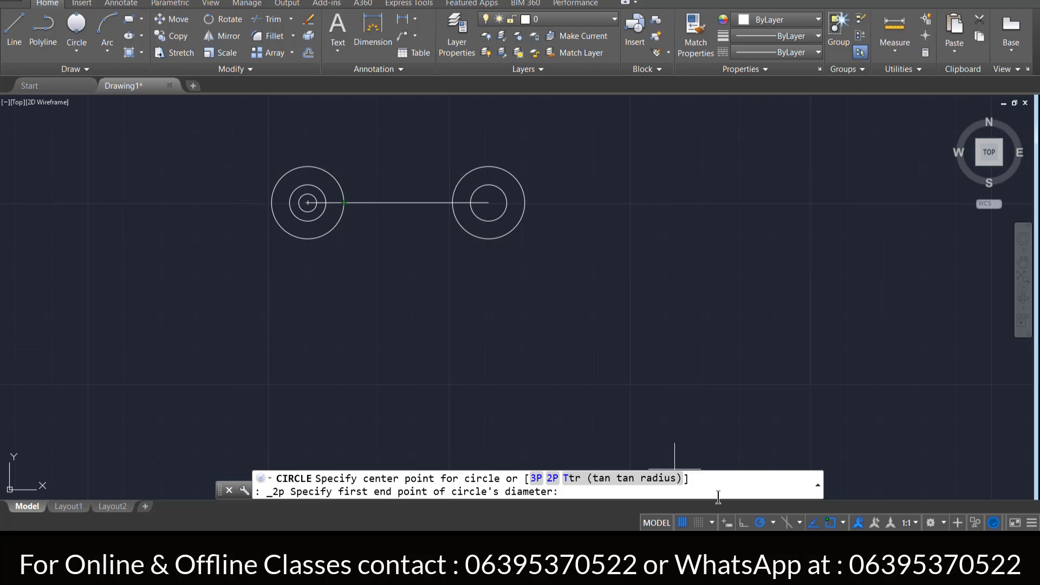
pyautogui.click(842, 522)
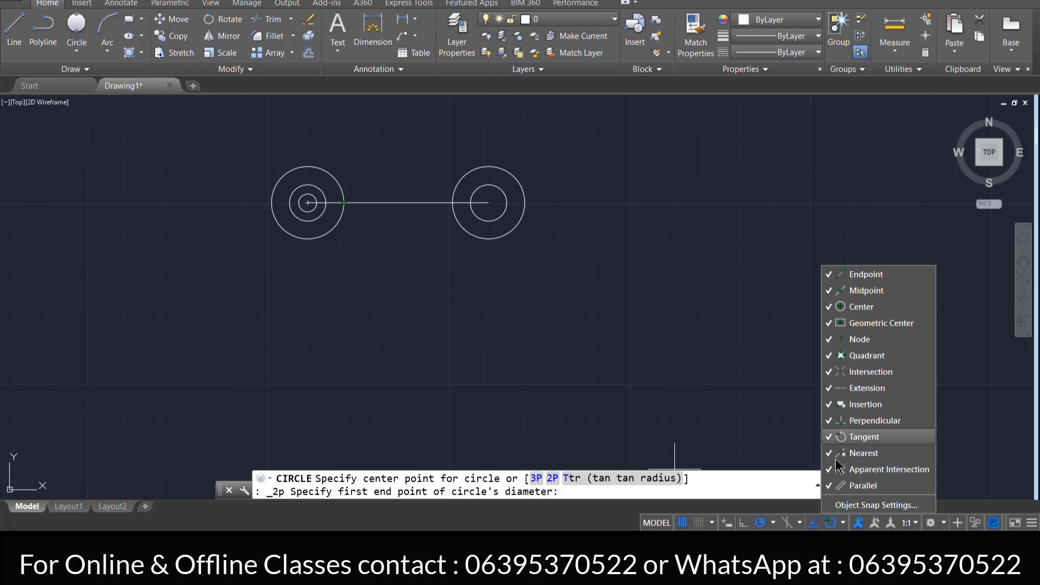
pyautogui.click(845, 524)
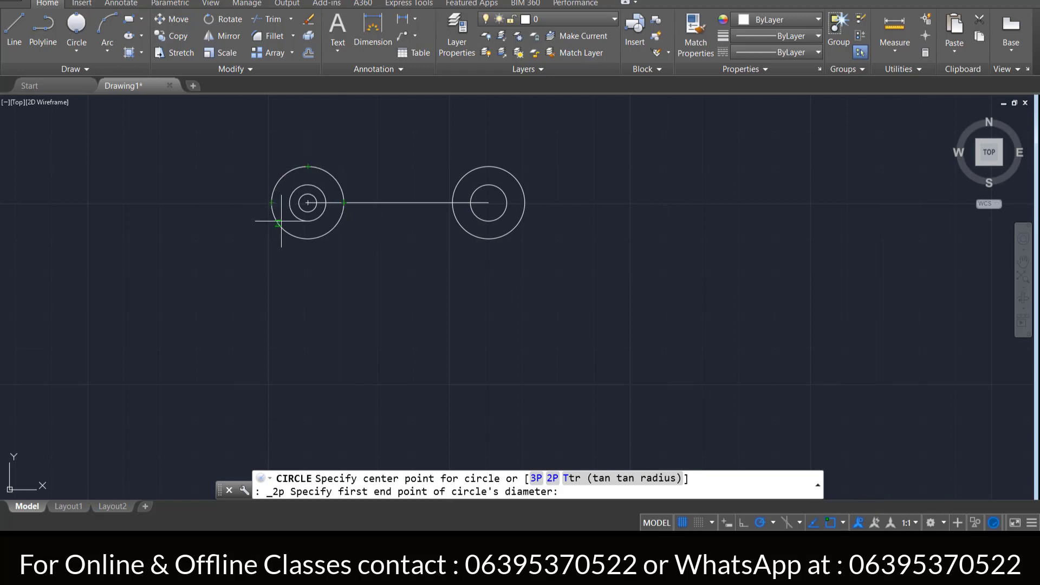
pyautogui.click(344, 203)
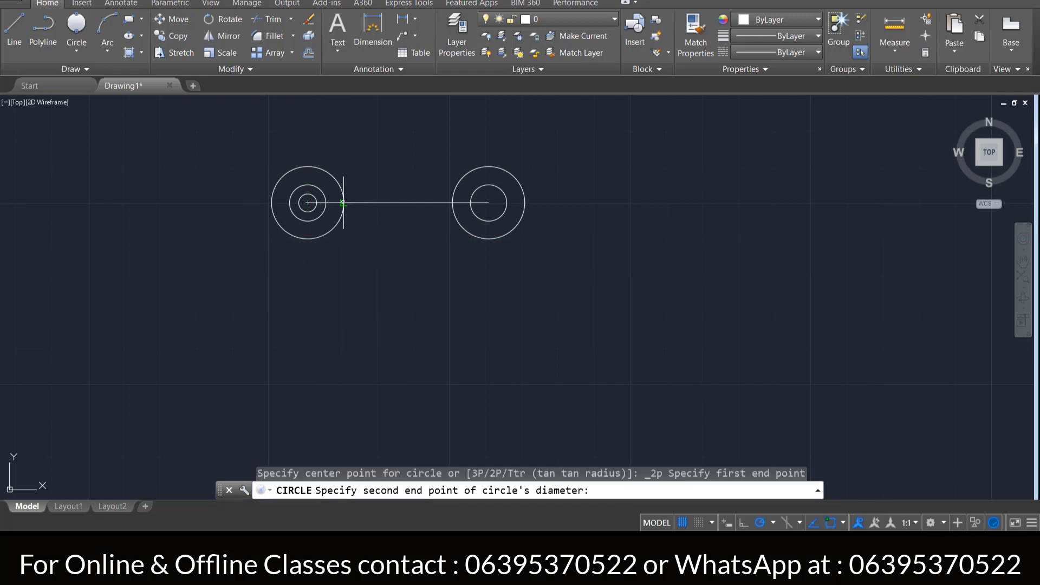
pyautogui.click(452, 202)
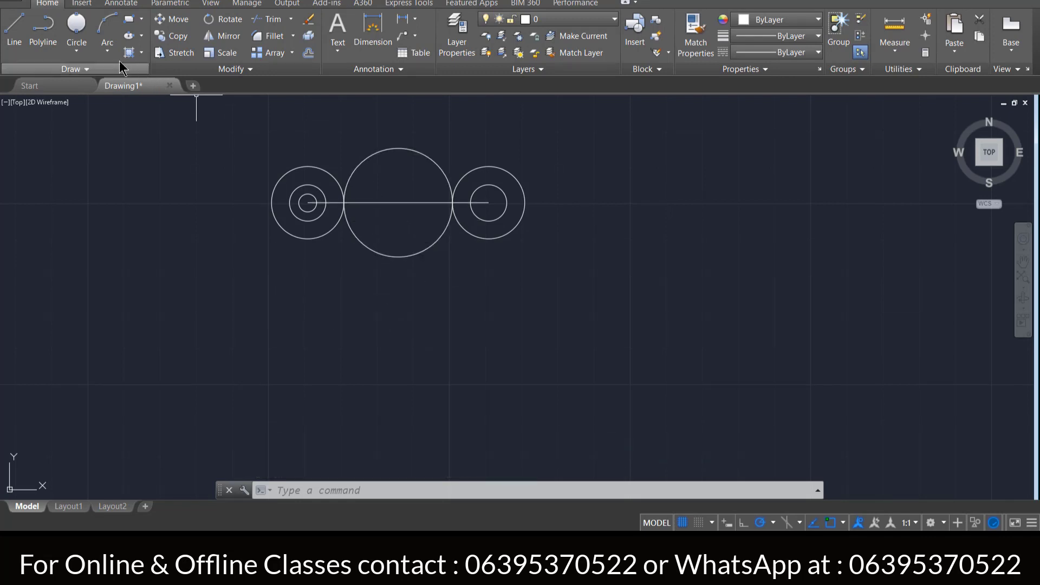
# - Draw a 3-Point circle through the west group's outermost west quadrant, the middle circle's north quadrant and the east group's outermost east quadrant
pyautogui.click(85, 53)
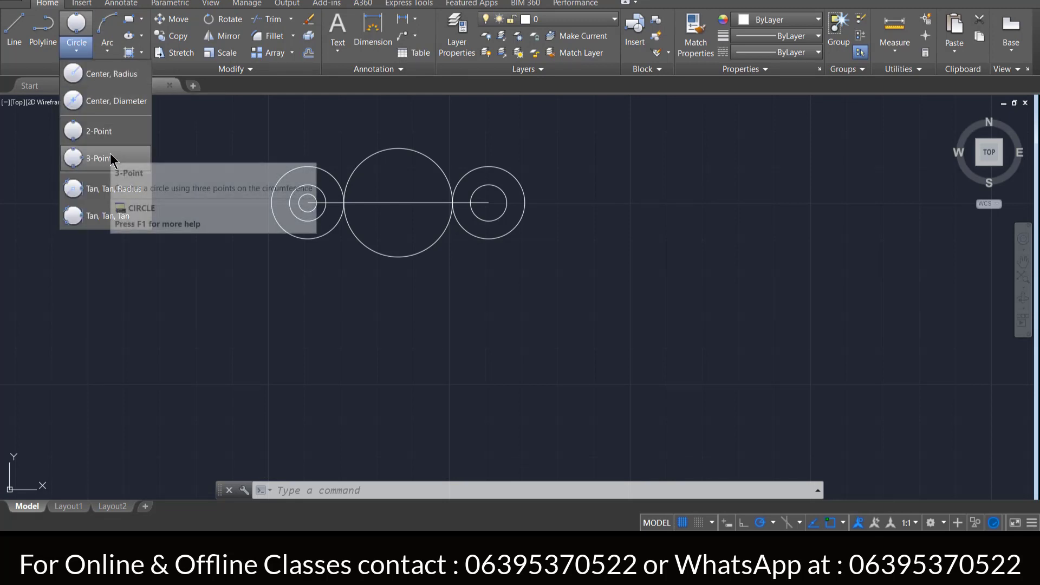
pyautogui.click(103, 158)
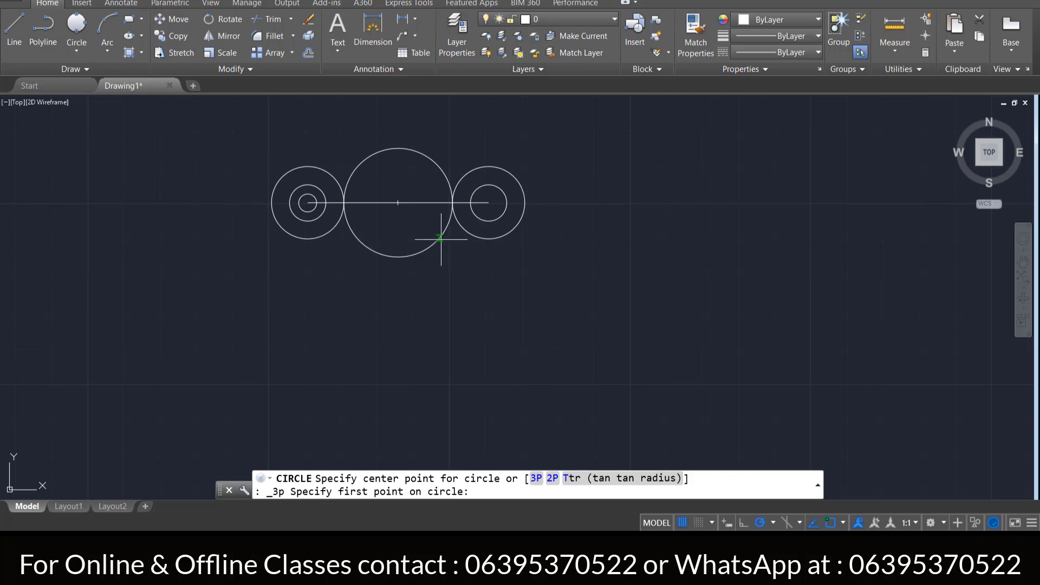
pyautogui.click(271, 203)
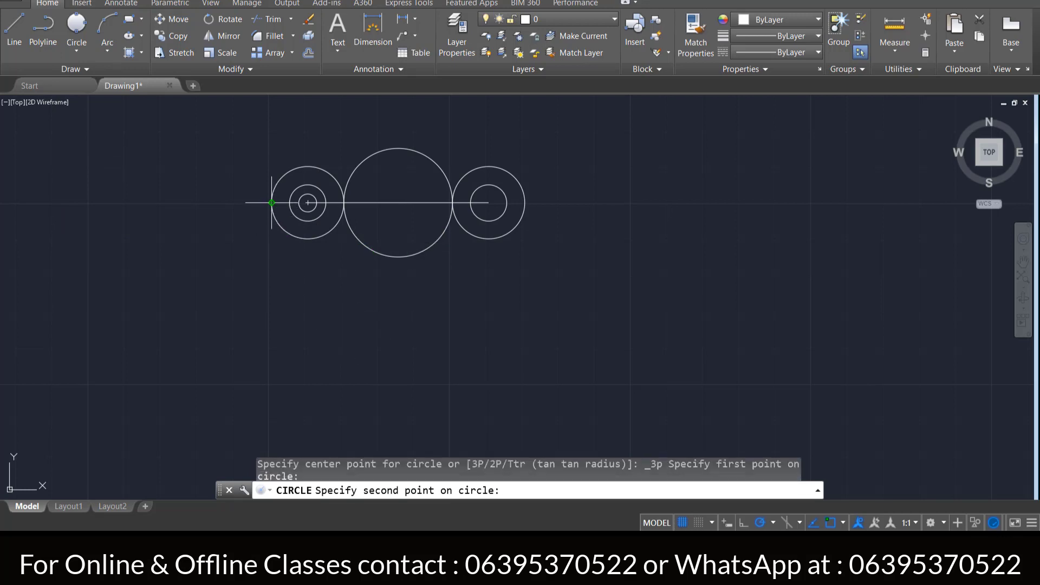
pyautogui.click(398, 149)
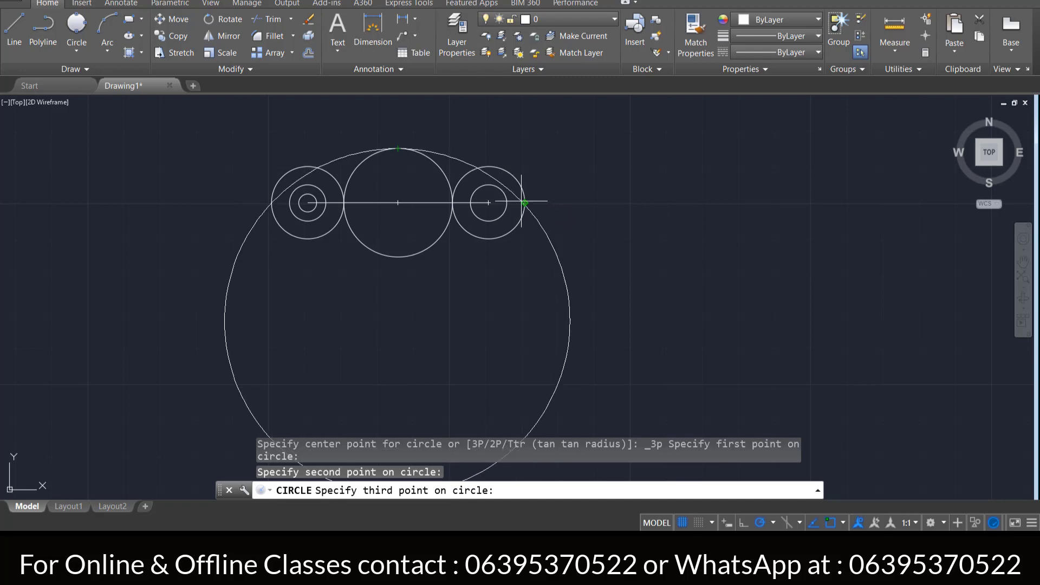
pyautogui.click(525, 203)
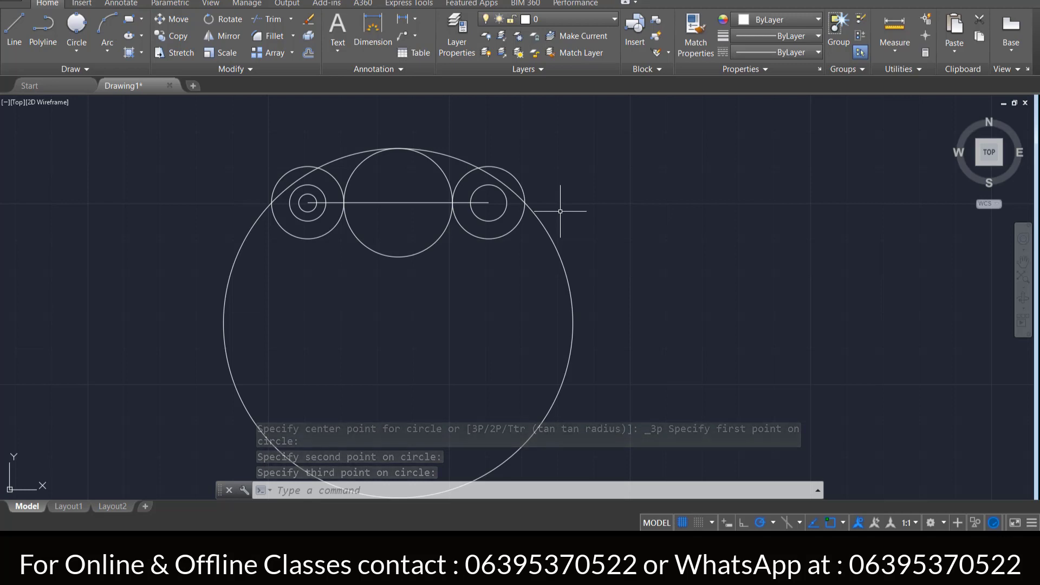
# - Draw a closed triangle with a horizontal base from three line segments in the empty area east of the circles
pyautogui.moveTo(567, 217); pyautogui.dragTo(265, 226, button='middle')
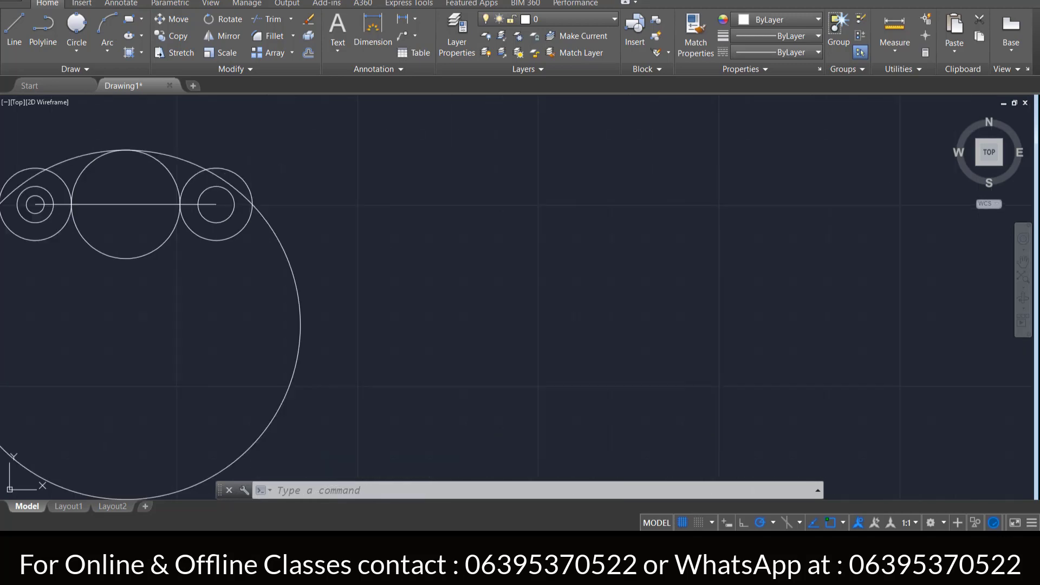
pyautogui.click(14, 27)
pyautogui.click(618, 184)
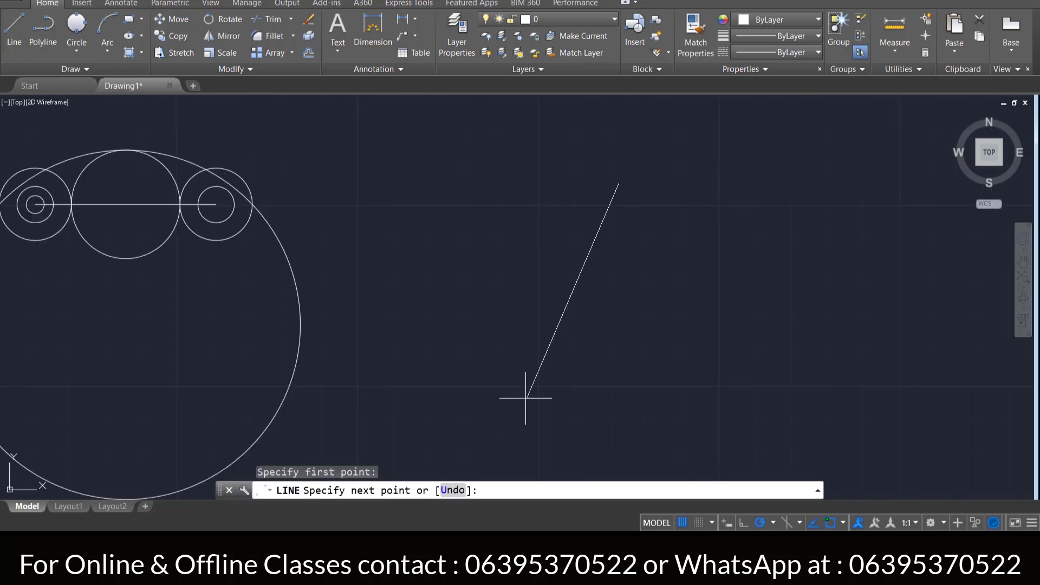
pyautogui.click(514, 399)
pyautogui.click(792, 399)
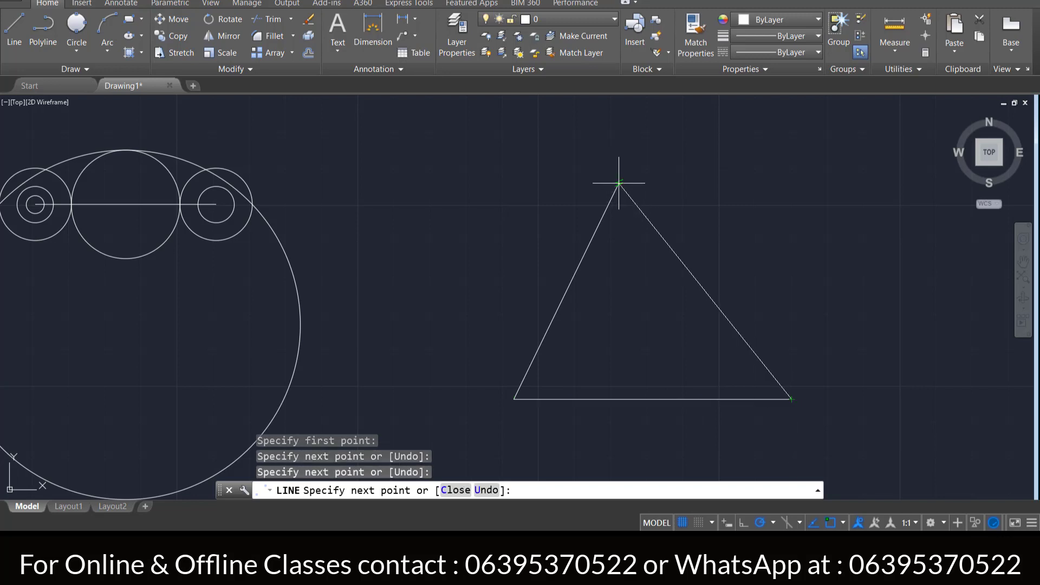
pyautogui.click(619, 183)
pyautogui.rightClick(597, 154)
pyautogui.click(611, 167)
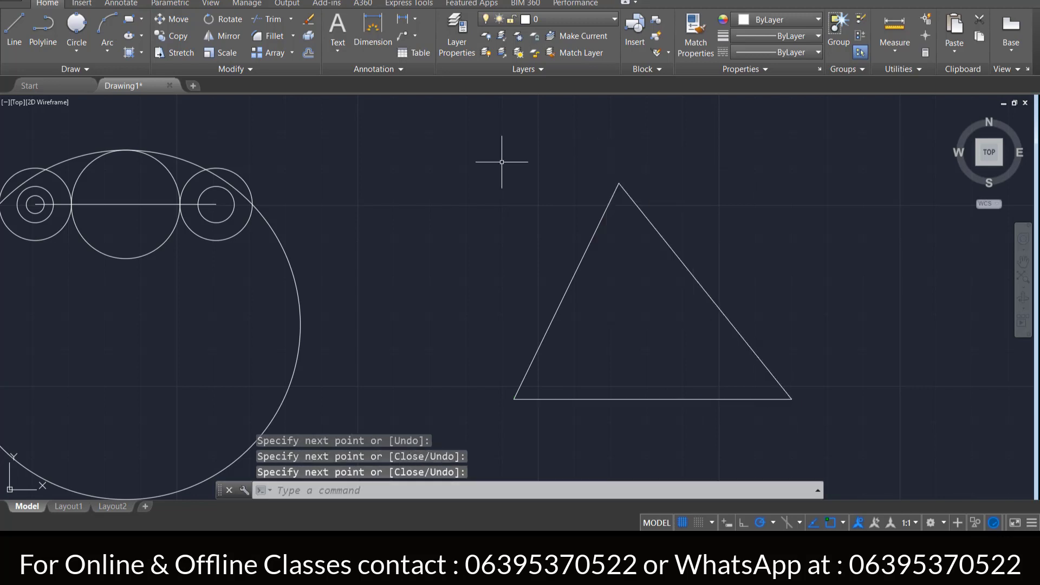
# - Circumscribe the triangle with a 3-Point circle through its apex and both base corners
pyautogui.click(89, 54)
pyautogui.click(103, 155)
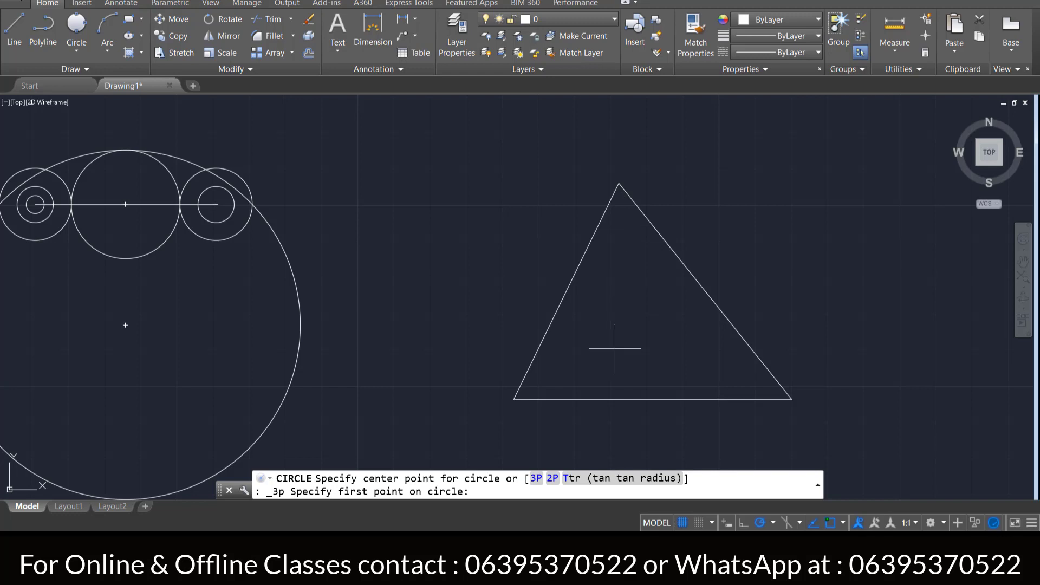
pyautogui.click(618, 183)
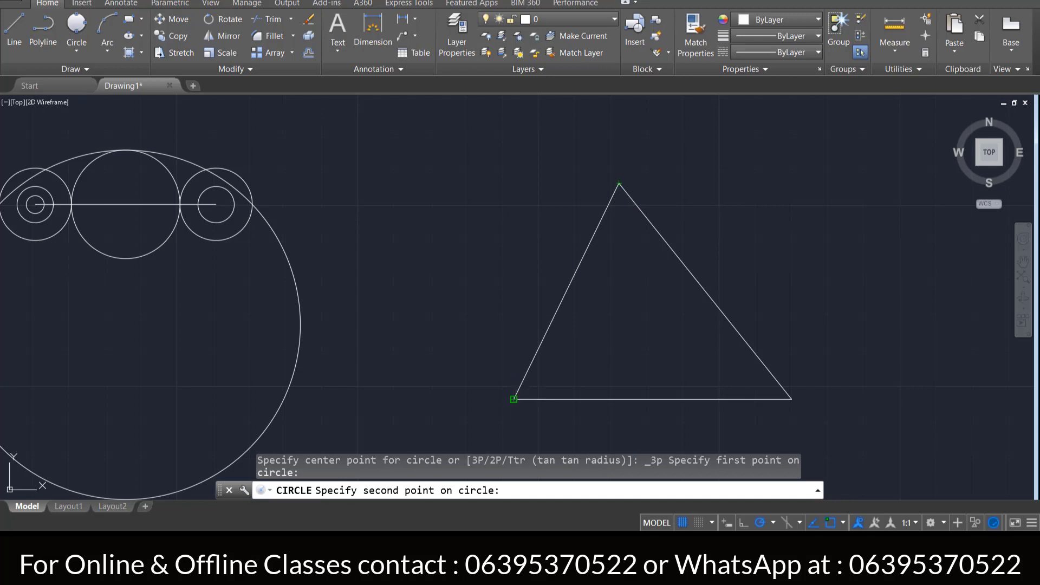
pyautogui.click(513, 400)
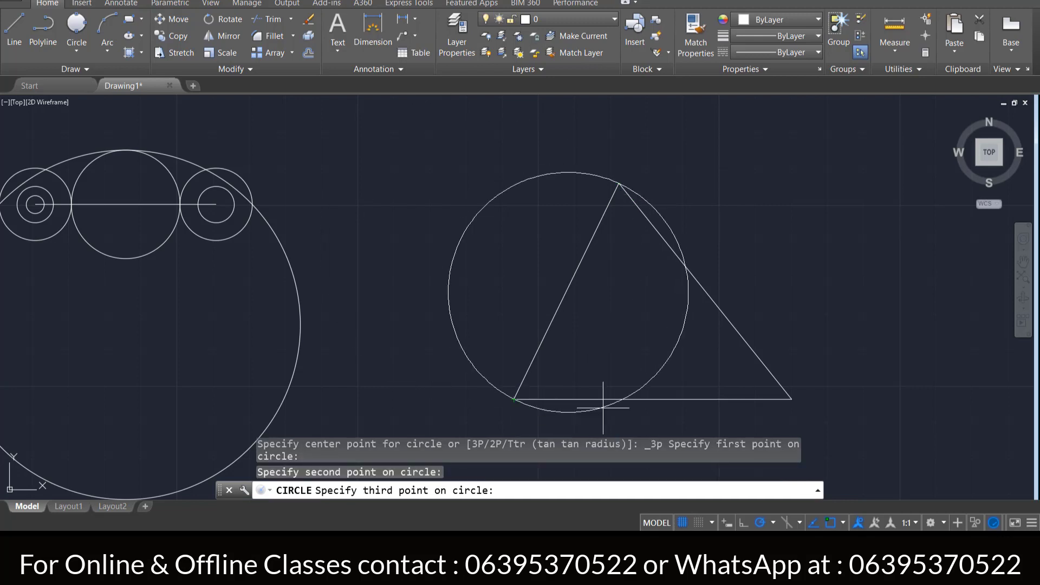
pyautogui.click(792, 399)
pyautogui.moveTo(655, 309)
pyautogui.mouseDown(button='middle')
pyautogui.moveTo(704, 273)
pyautogui.moveTo(690, 159)
pyautogui.mouseUp(button='middle')
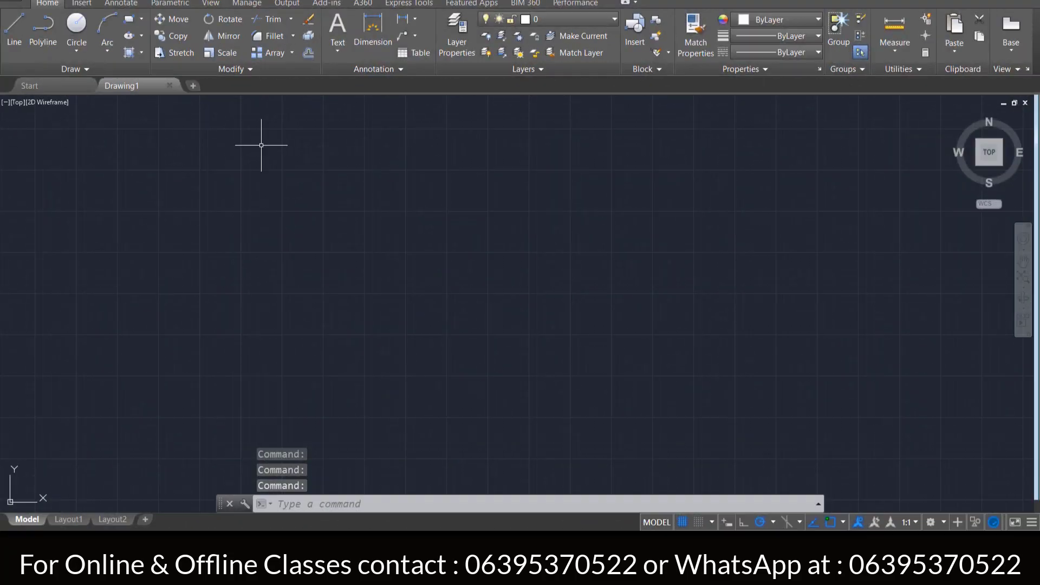
# - Draw a single inclined line in the empty drawing, running from an upper point down toward the southwest
pyautogui.click(77, 51)
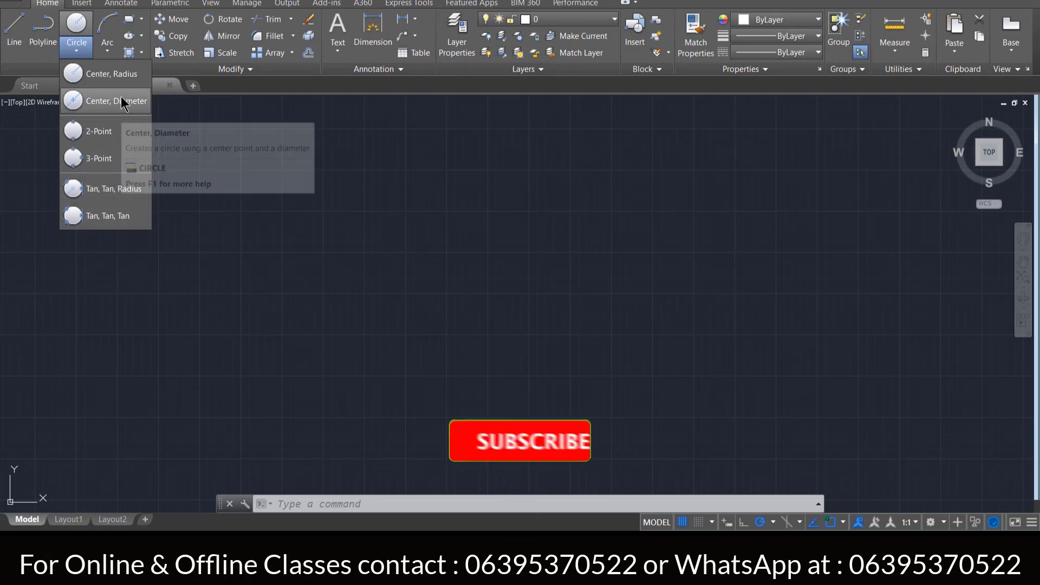
pyautogui.click(14, 27)
pyautogui.click(394, 174)
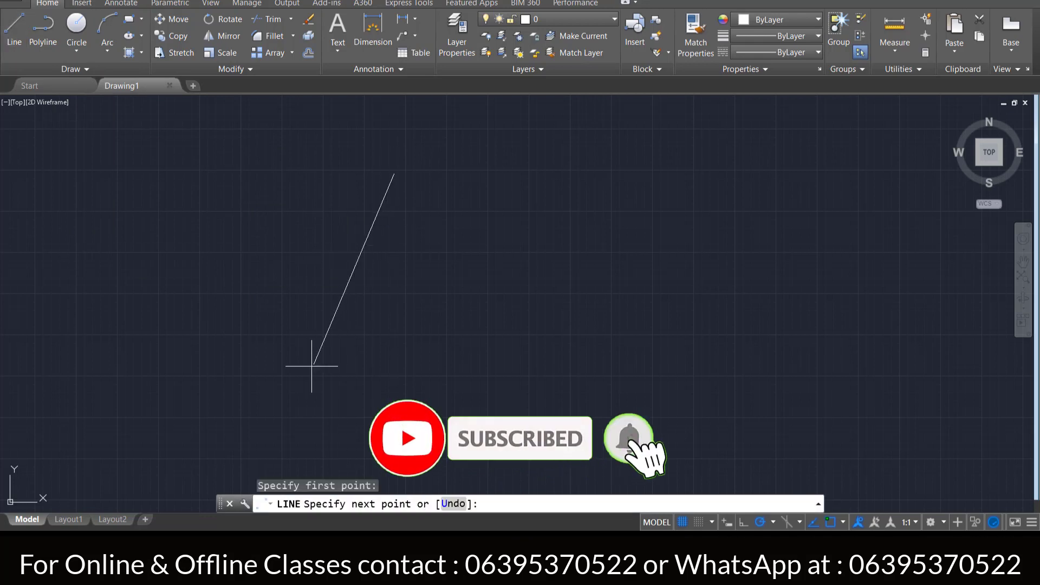
pyautogui.click(280, 393)
pyautogui.press('Escape')
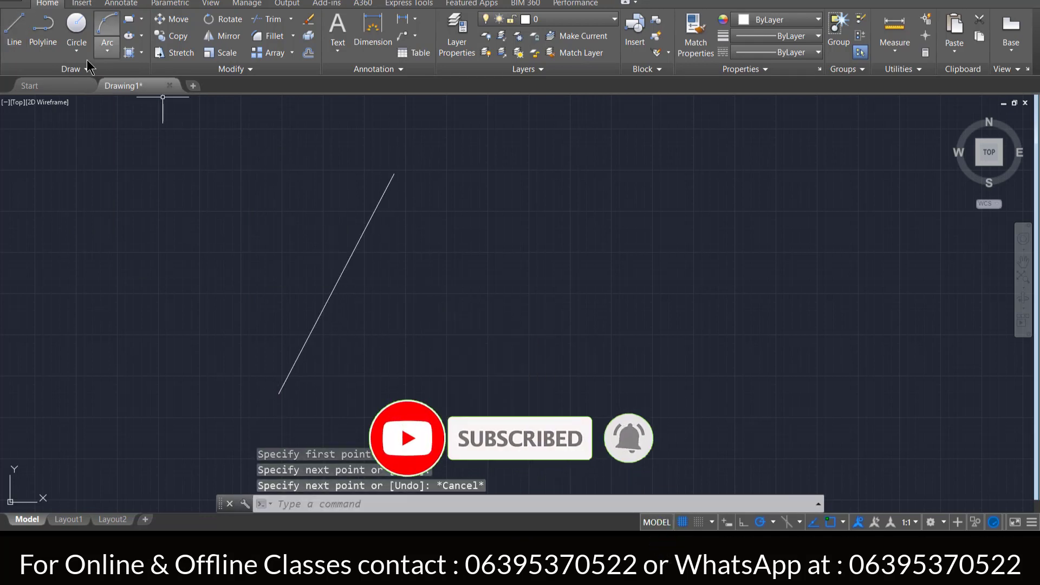
# - Draw a second, separate line east of the first, sloping down toward the southeast so the two lines diverge downward
pyautogui.click(15, 27)
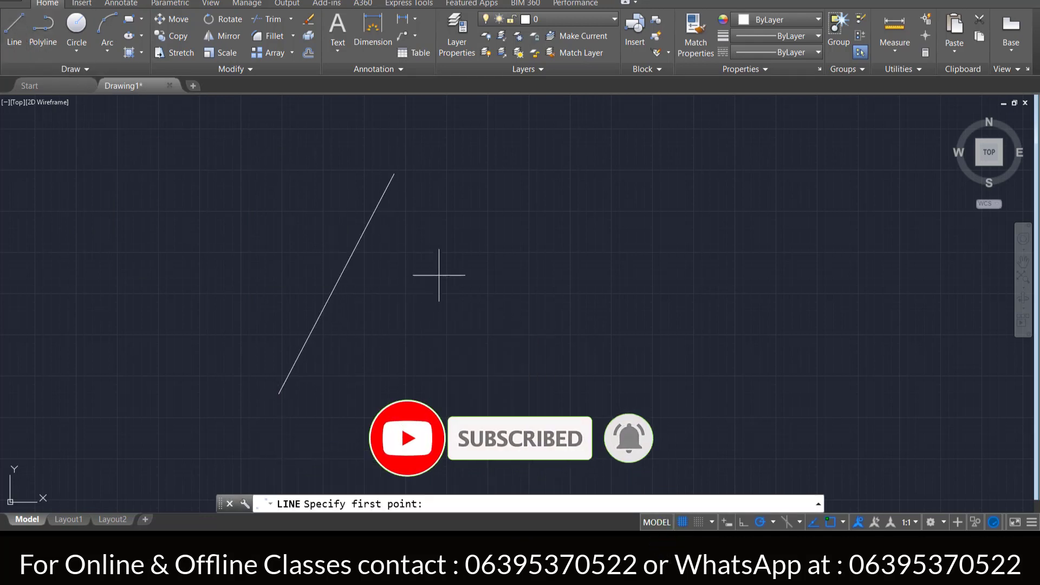
pyautogui.click(452, 172)
pyautogui.click(559, 414)
pyautogui.rightClick(608, 262)
pyautogui.click(622, 276)
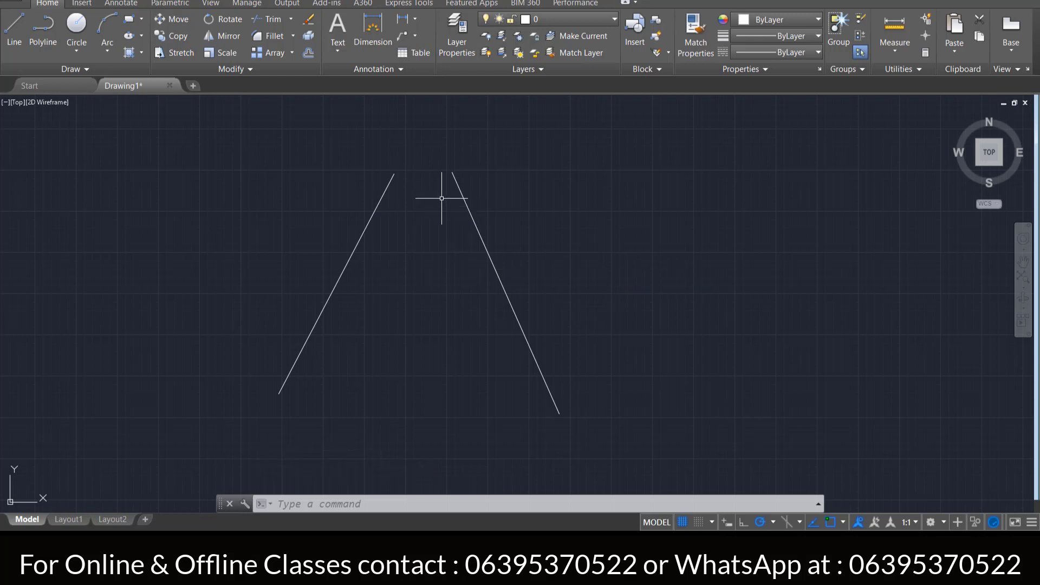
# - Create a circle tangent to both inclined lines with the Tan, Tan, Radius method, using a radius of 10
pyautogui.click(76, 49)
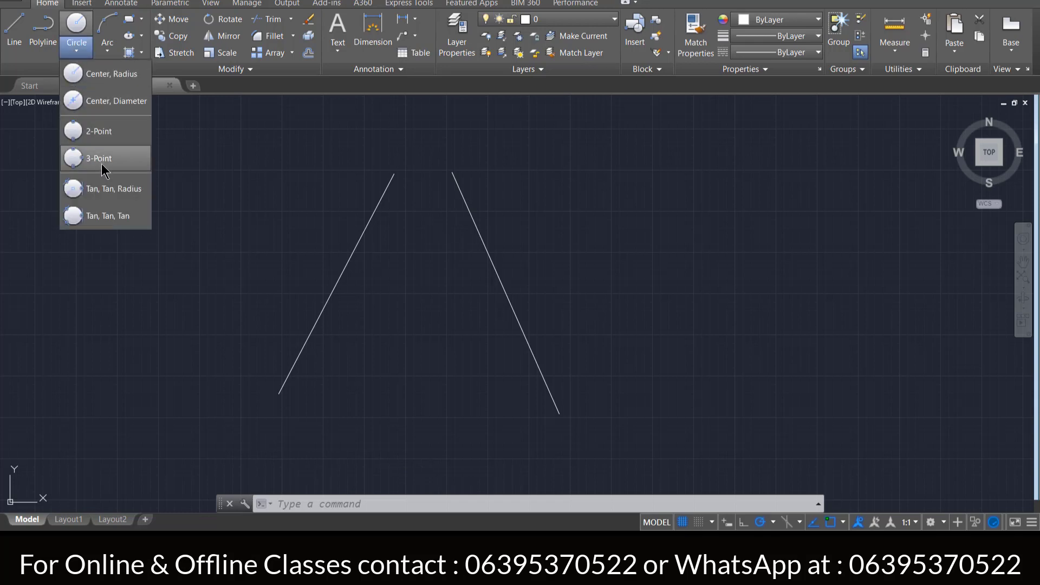
pyautogui.click(100, 197)
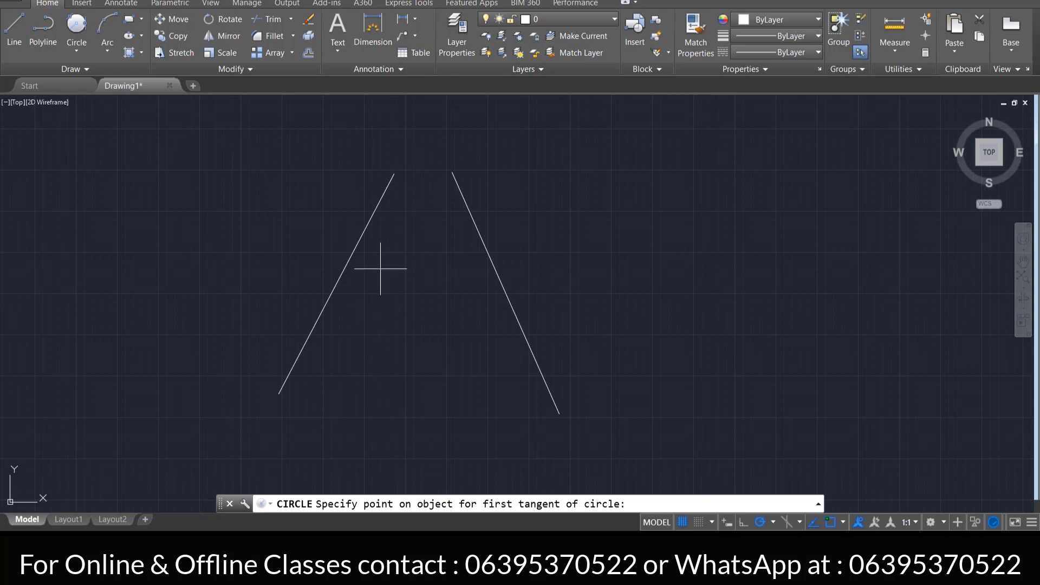
pyautogui.click(359, 245)
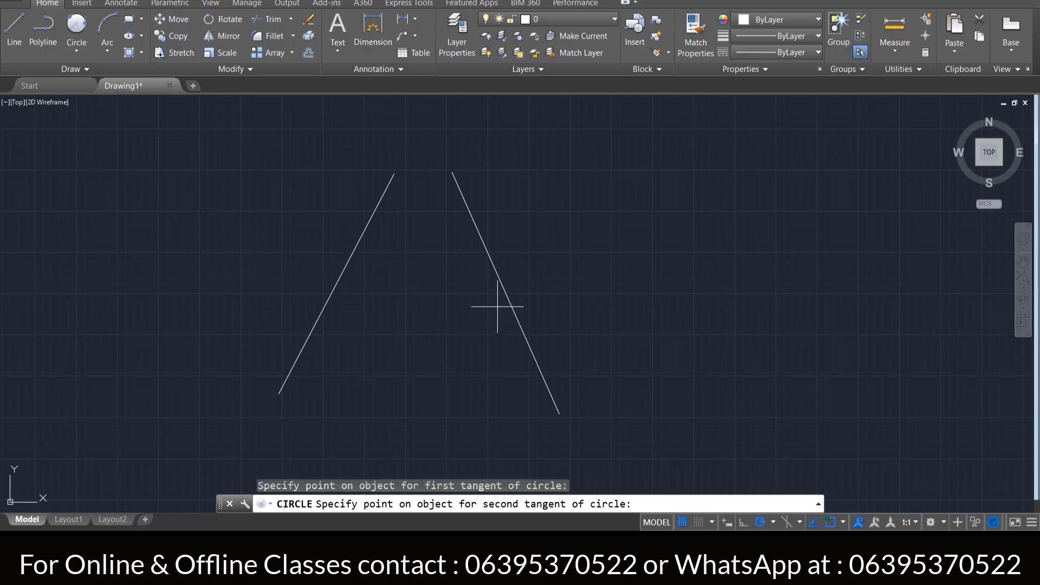
pyautogui.click(478, 244)
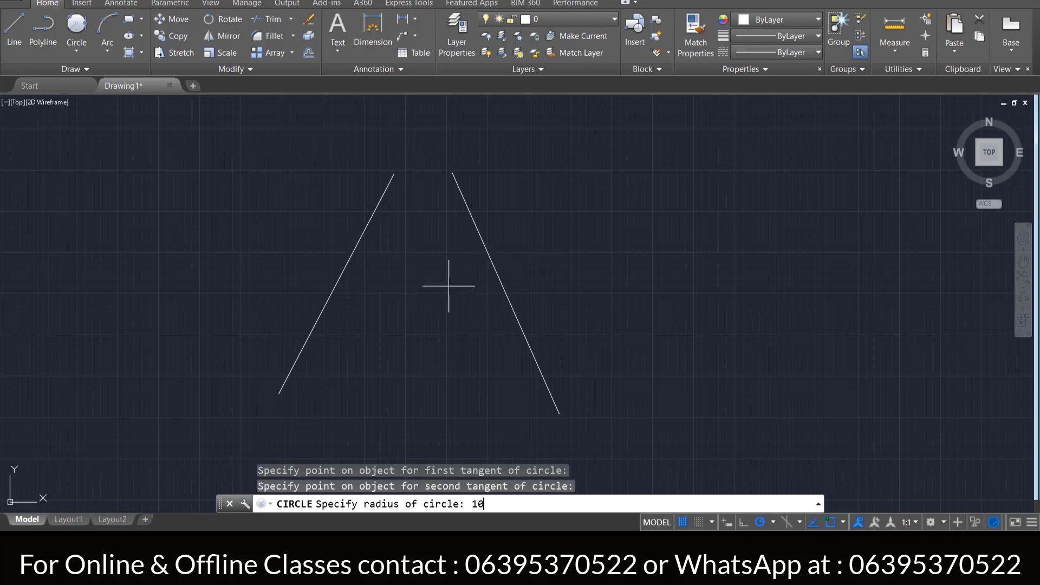
pyautogui.press('Return')
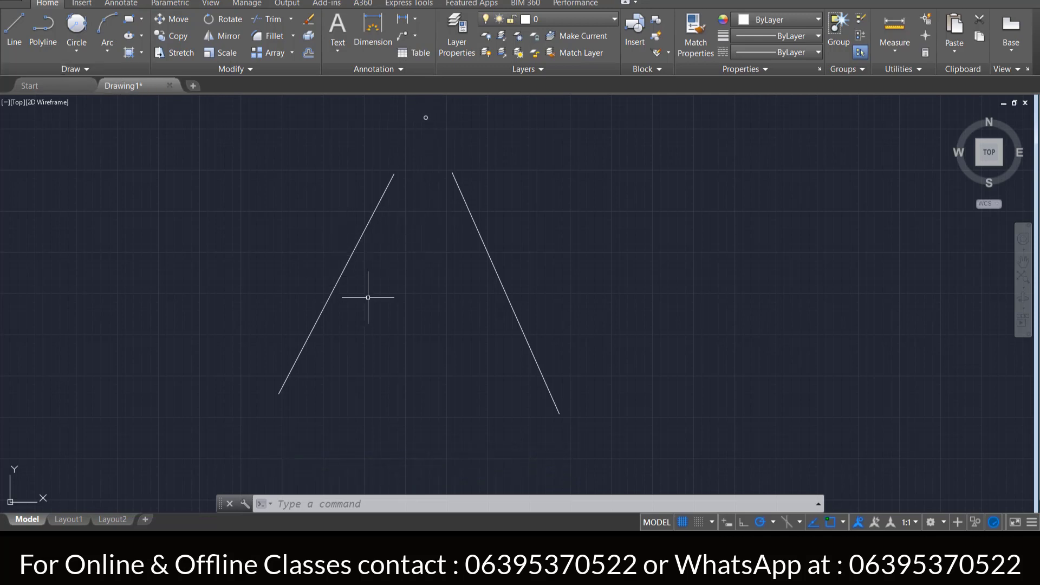
# - Create a circle of radius 100 tangent to both inclined lines with the Tan, Tan, Radius method
pyautogui.click(77, 51)
pyautogui.click(111, 187)
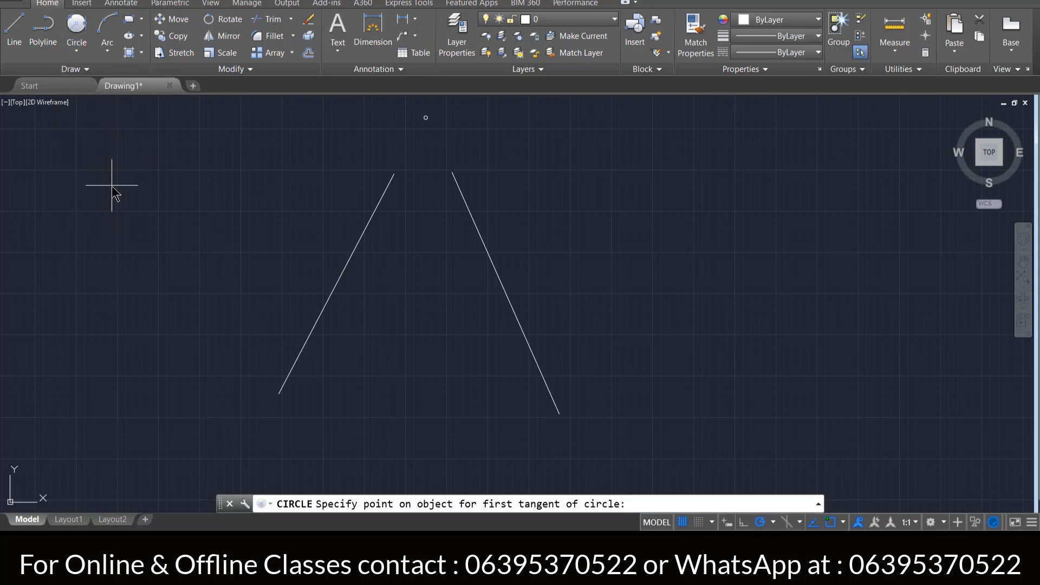
pyautogui.click(339, 275)
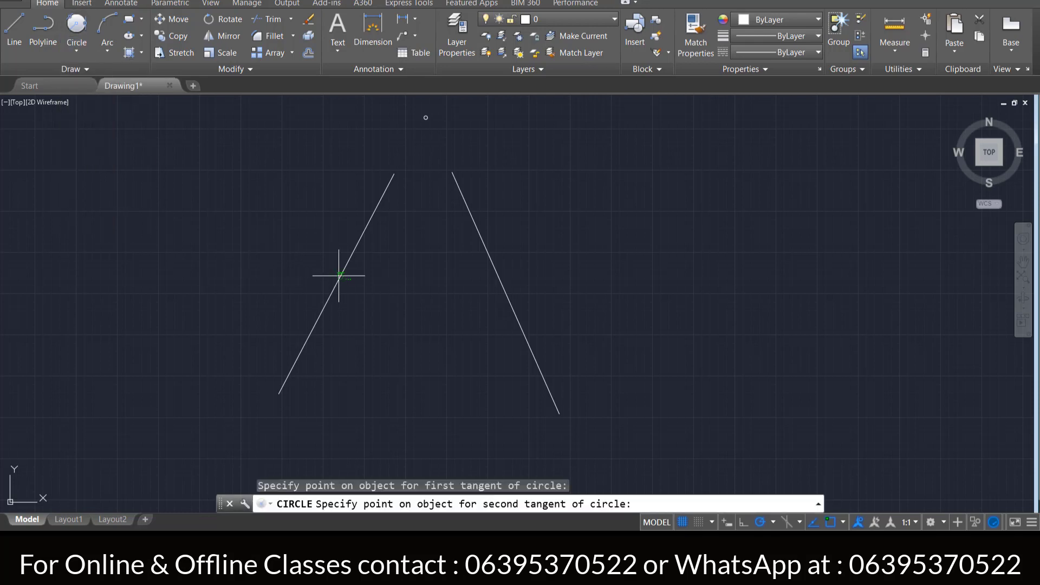
pyautogui.click(484, 255)
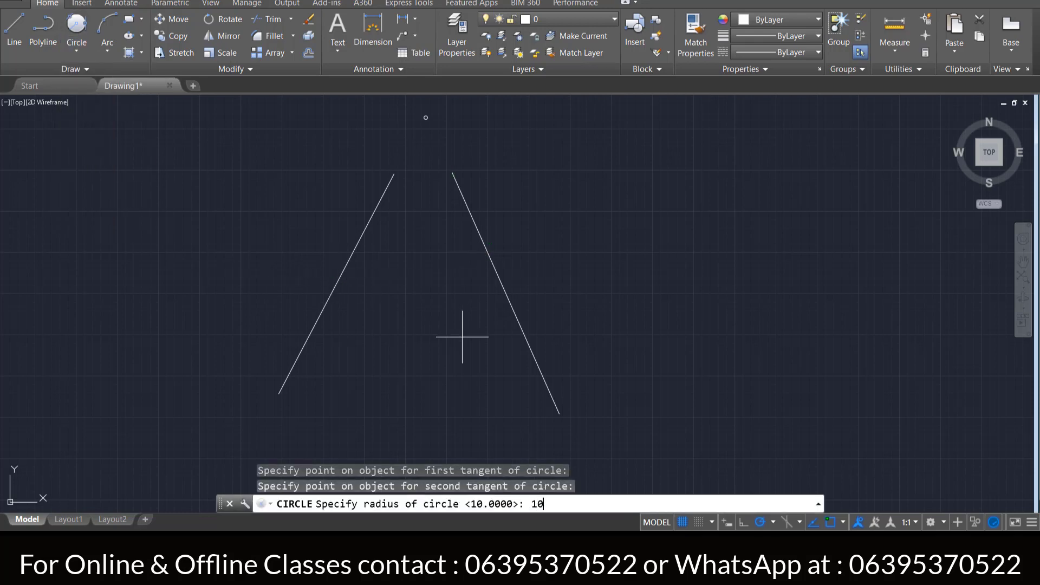
pyautogui.press('Return')
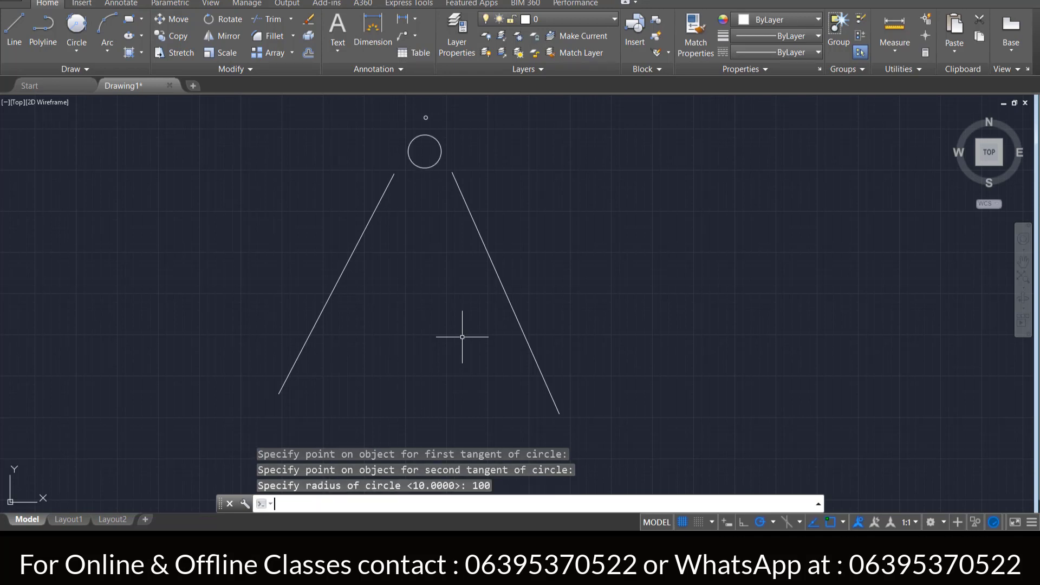
# - Add a larger circle of radius 500 tangent to the same two inclined lines using Tan, Tan, Radius
pyautogui.click(77, 50)
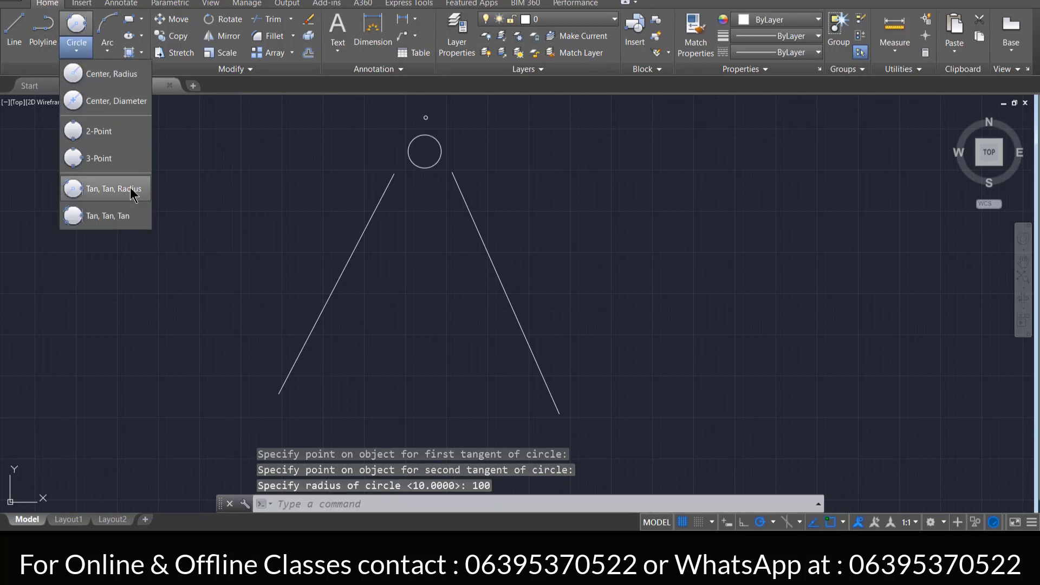
pyautogui.click(114, 188)
pyautogui.click(340, 277)
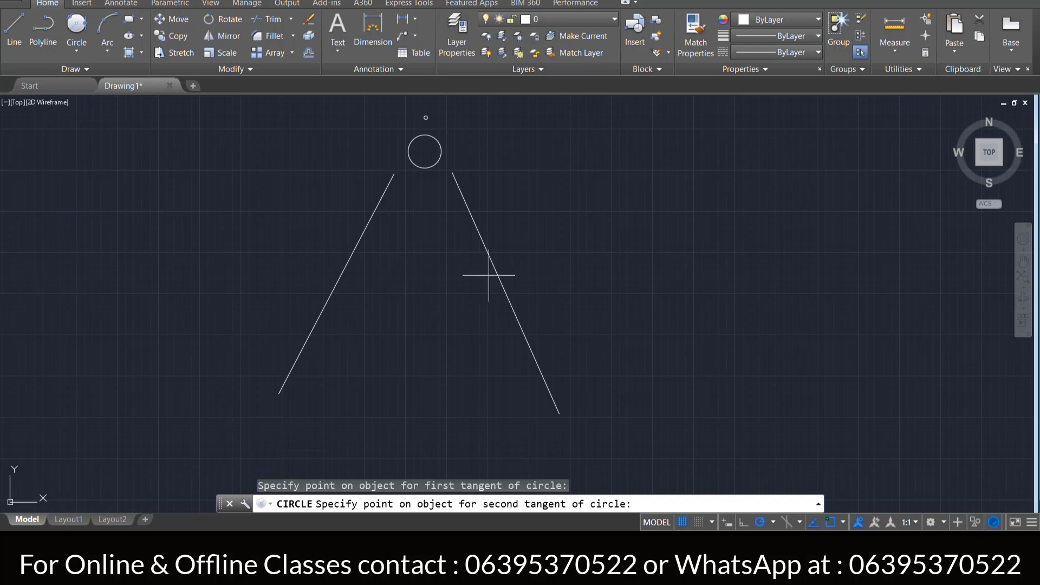
pyautogui.click(490, 275)
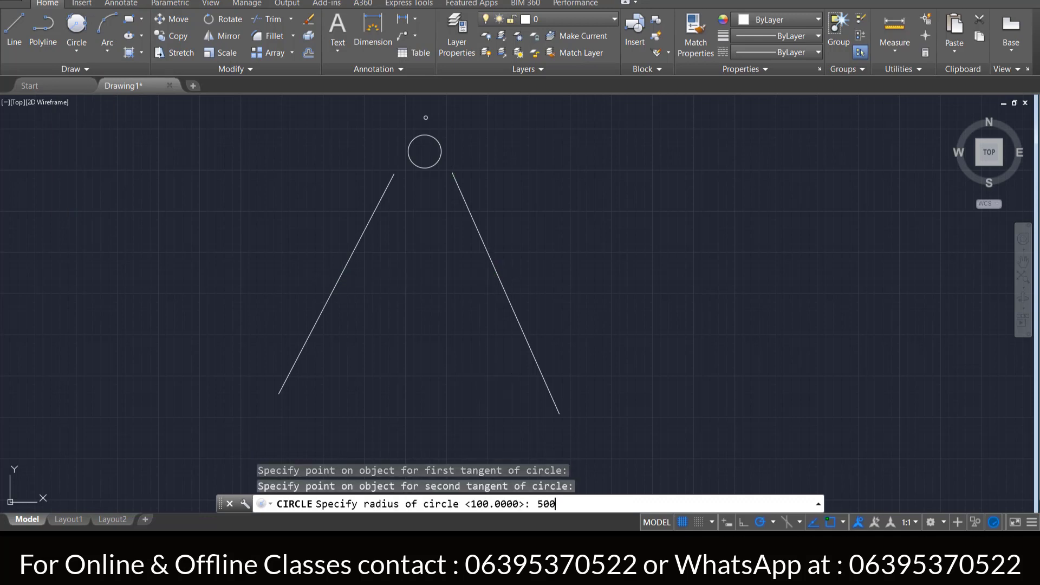
pyautogui.press('Return')
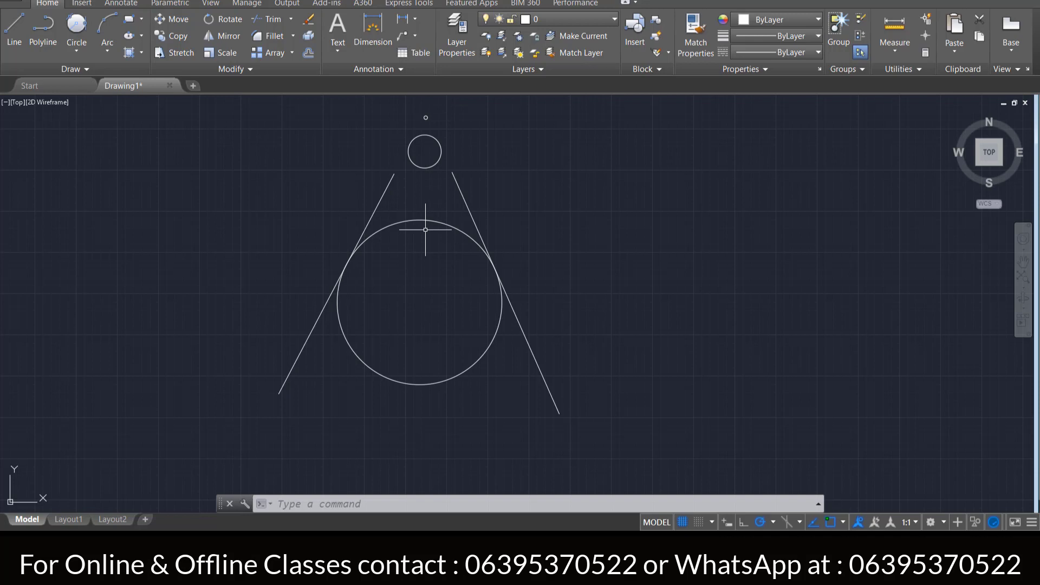
# - Draw a closed triangle with a horizontal base in the empty area east of the two inclined lines
pyautogui.click(76, 53)
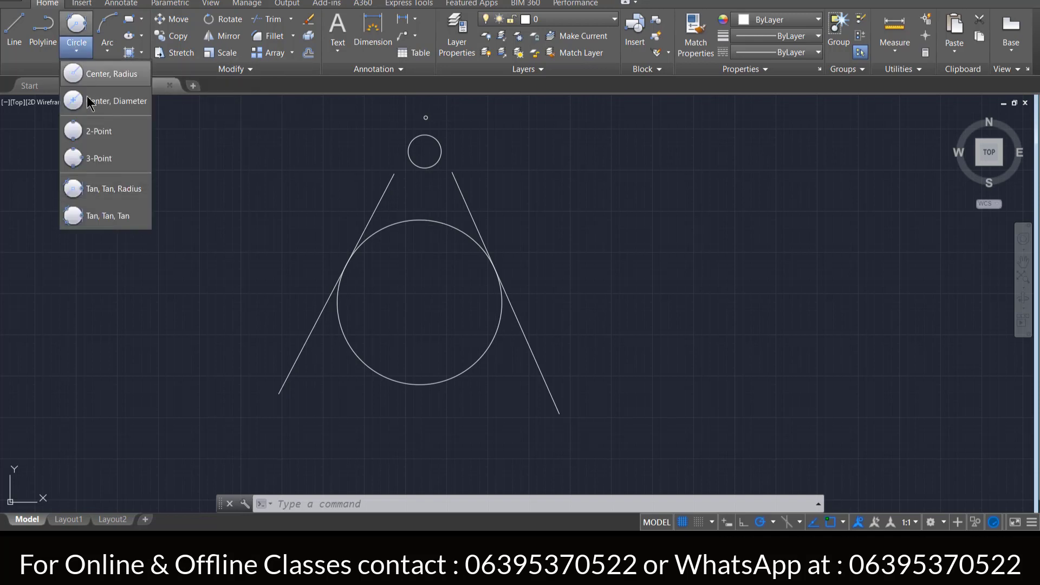
pyautogui.click(343, 189)
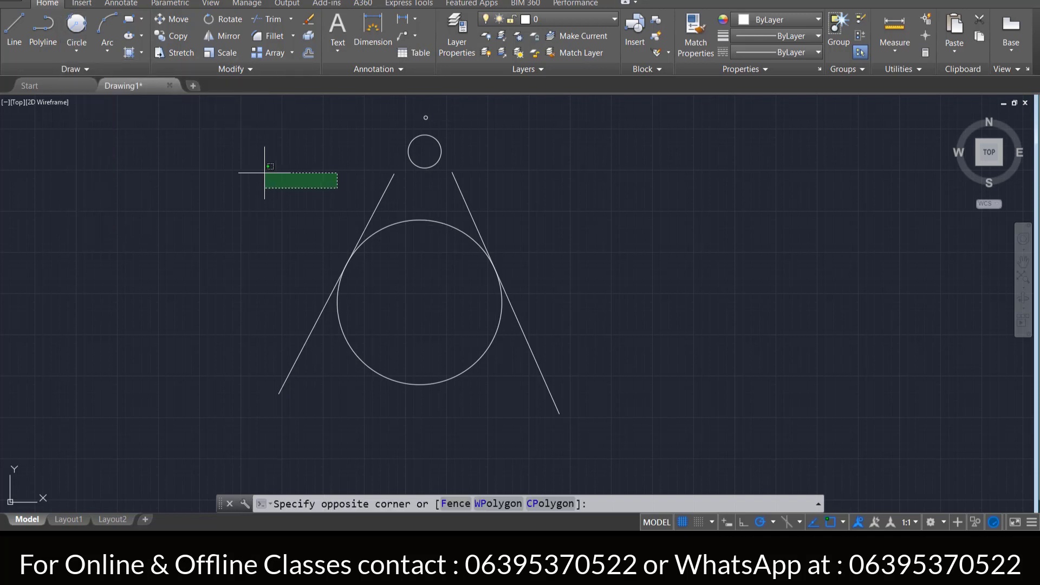
pyautogui.click(14, 27)
pyautogui.moveTo(659, 284); pyautogui.dragTo(539, 271, button='middle')
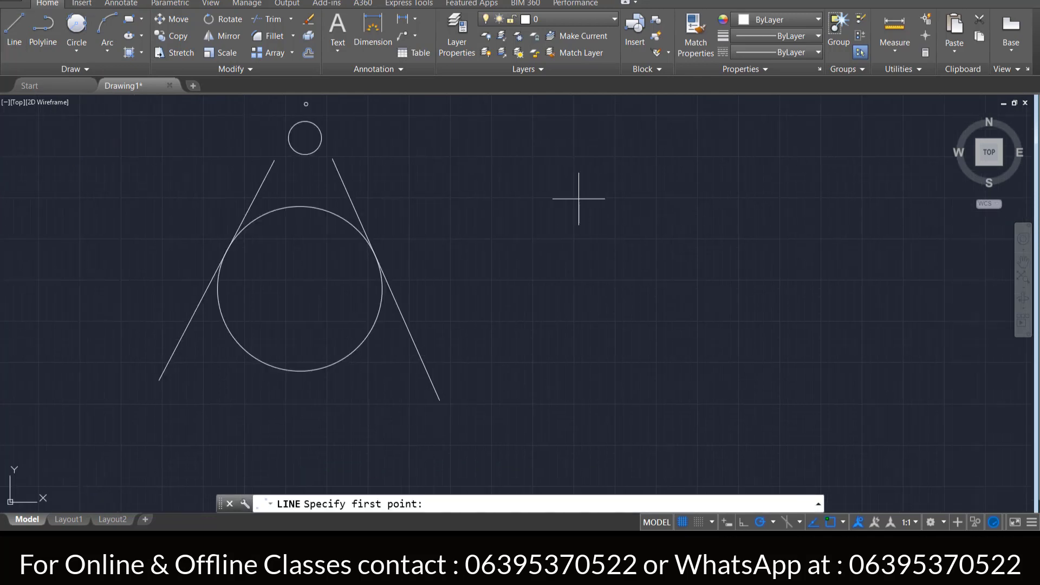
pyautogui.click(673, 145)
pyautogui.click(560, 359)
pyautogui.click(827, 359)
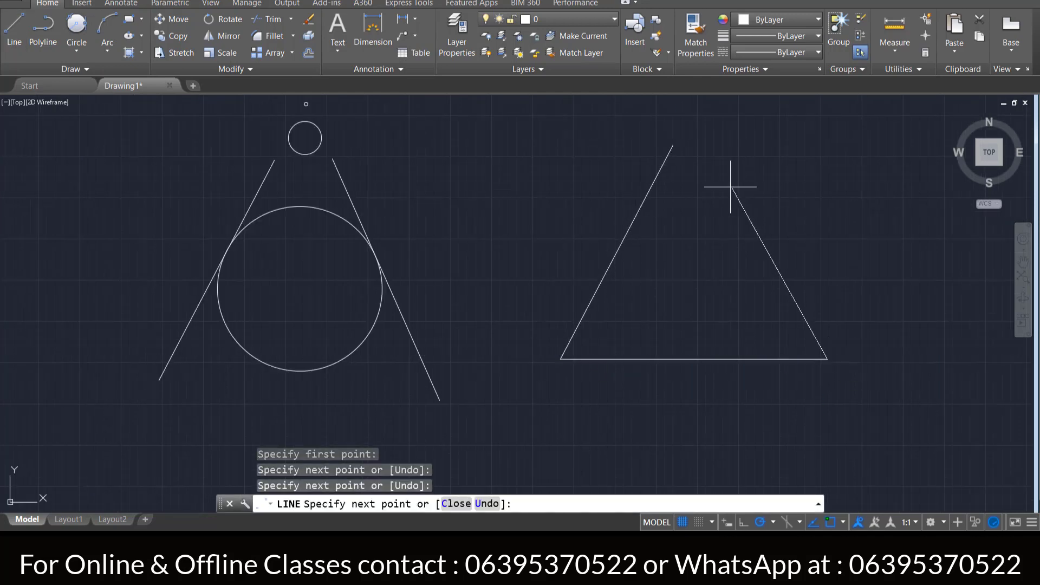
pyautogui.click(673, 145)
pyautogui.rightClick(479, 142)
pyautogui.click(511, 163)
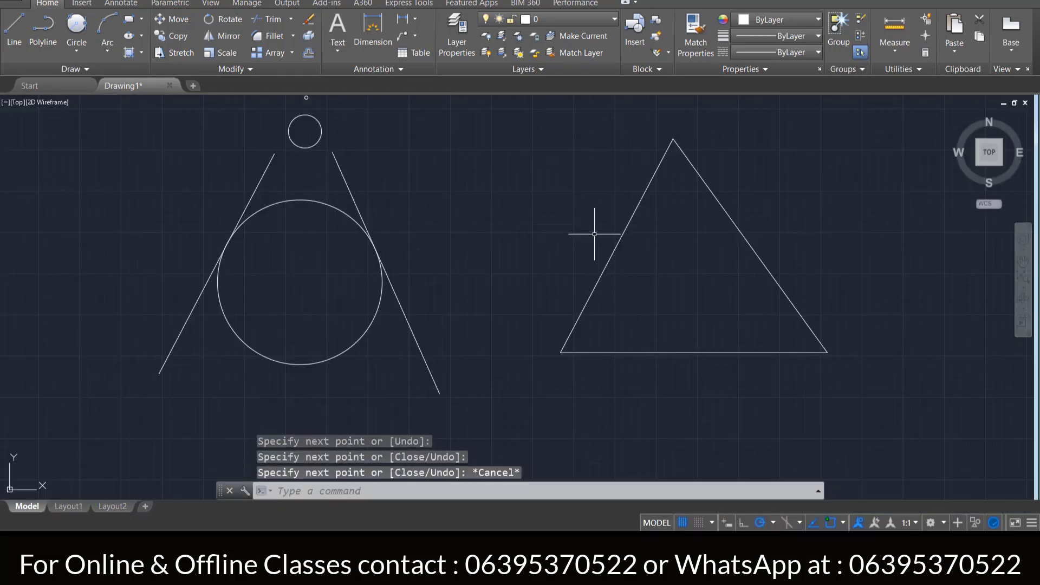
# - Inscribe a circle in the triangle with the Tan, Tan, Tan method, tangent to all three sides
pyautogui.moveTo(599, 227); pyautogui.dragTo(362, 260, button='middle')
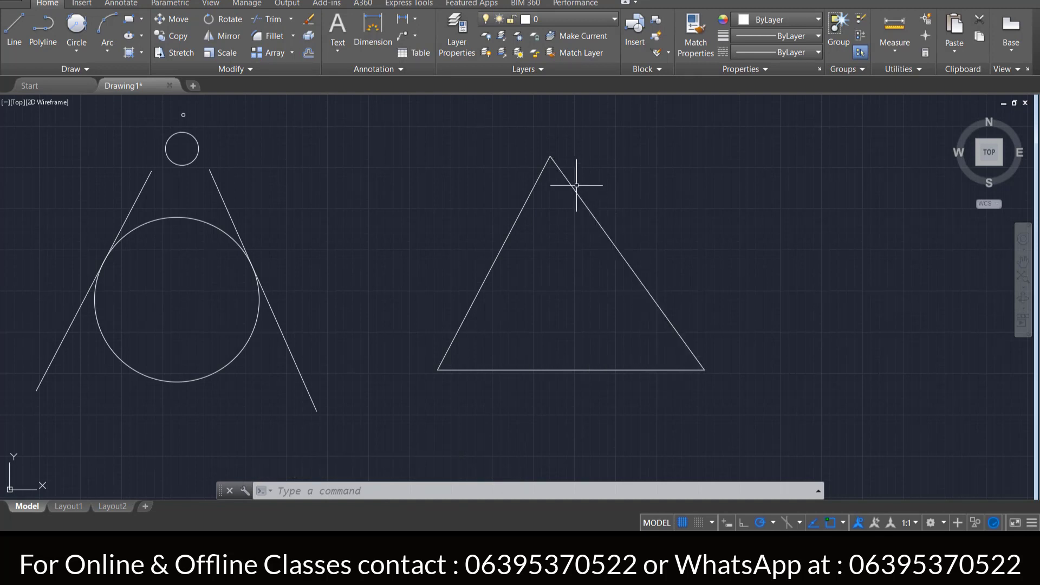
pyautogui.click(83, 53)
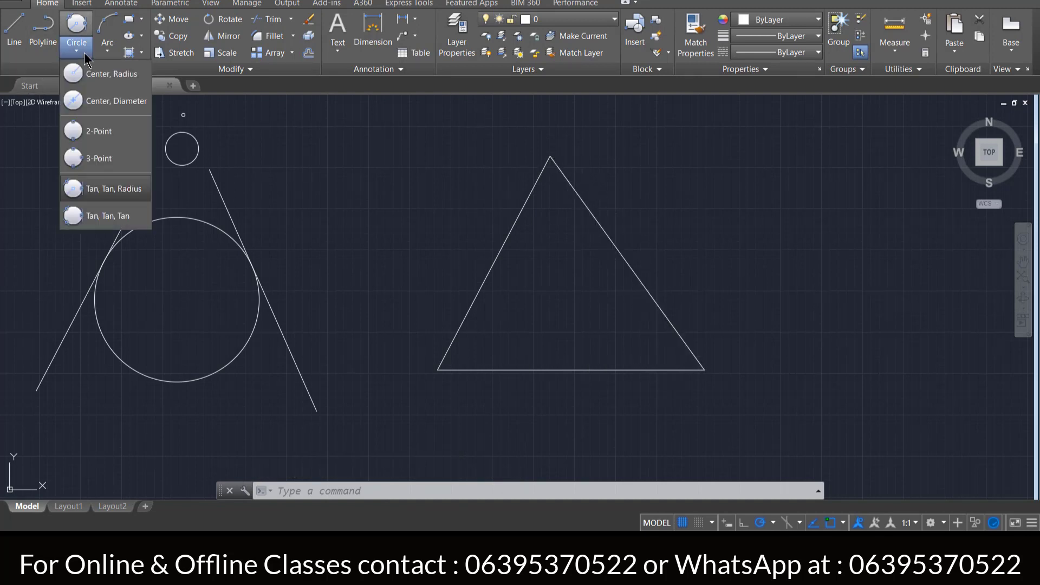
pyautogui.click(106, 217)
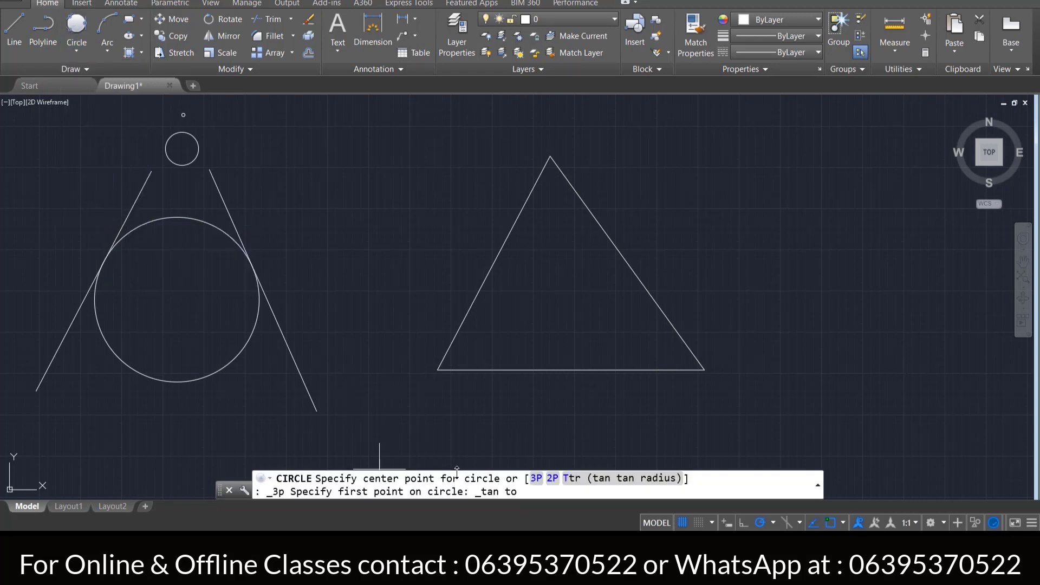
pyautogui.click(496, 260)
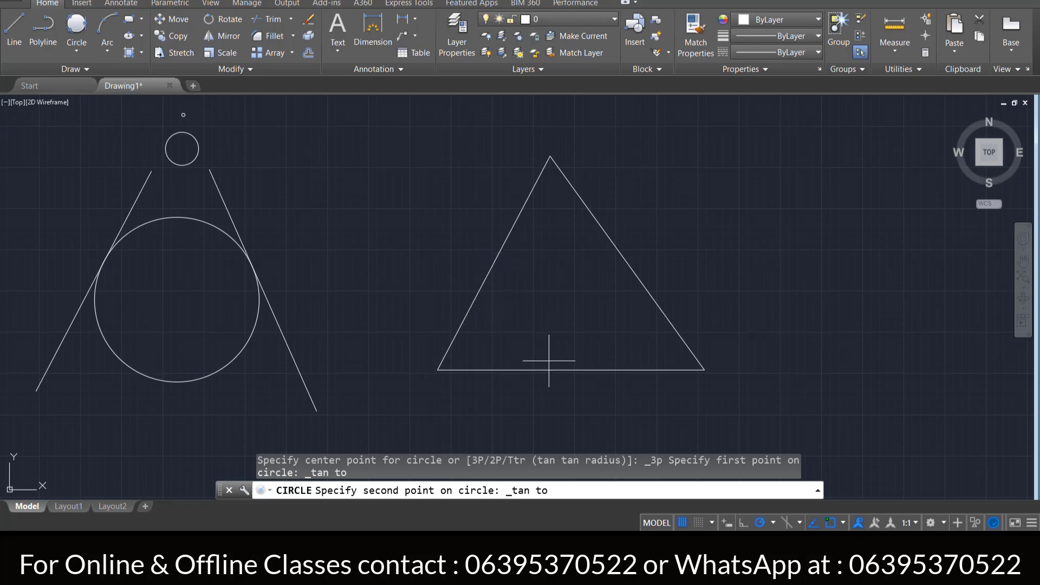
pyautogui.click(566, 368)
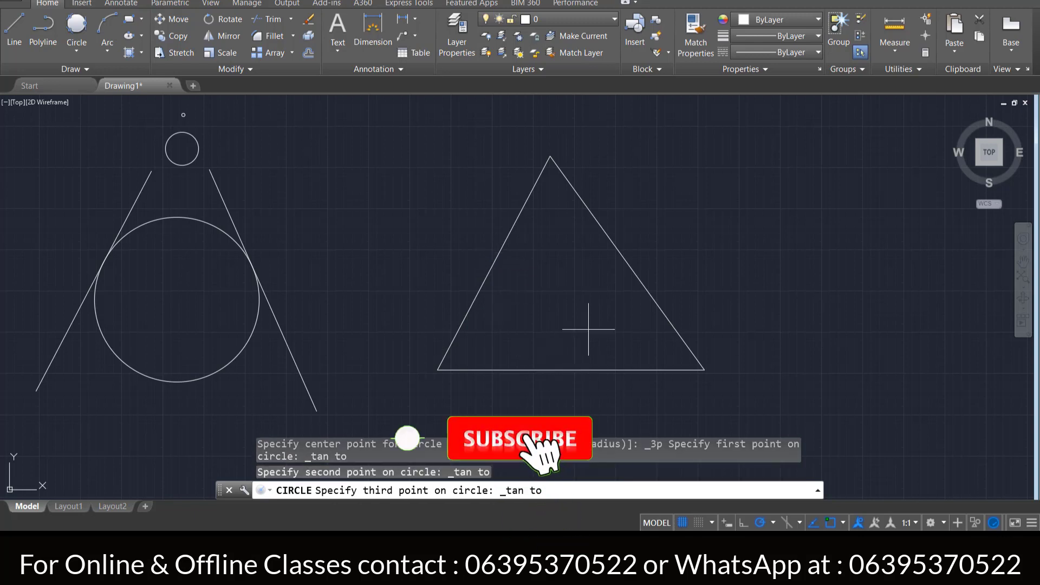
pyautogui.click(616, 258)
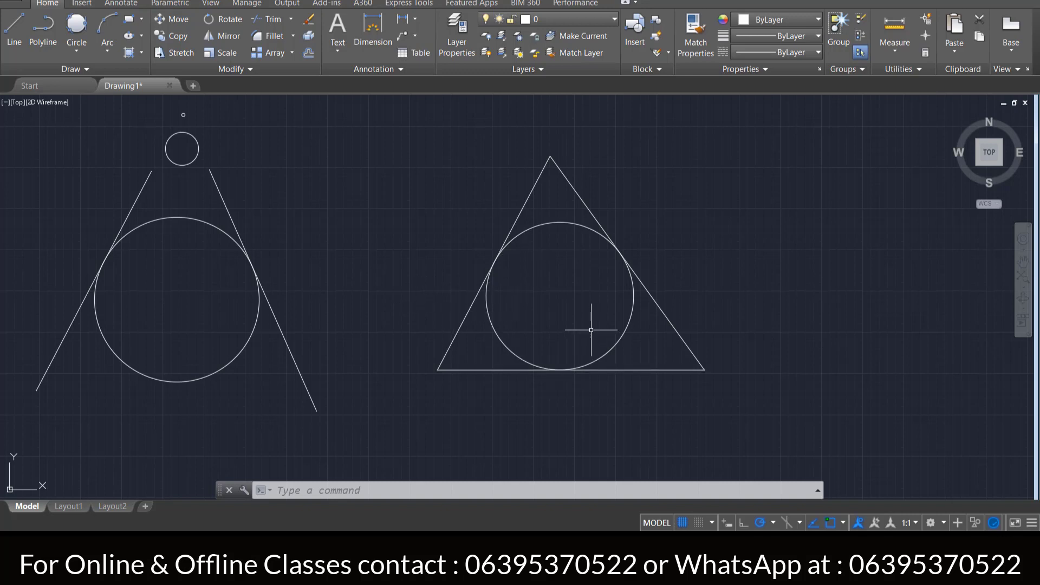
# - Draw a freehand-sized Center, Radius circle in the upper gap between the inclined lines and the triangle
pyautogui.moveTo(182, 150); pyautogui.dragTo(239, 211, button='middle')
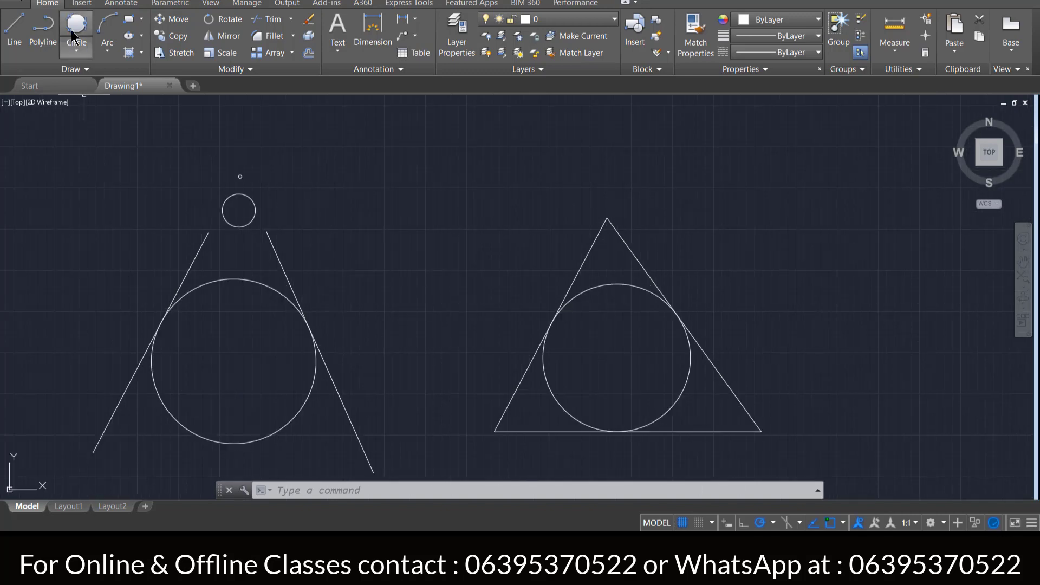
pyautogui.click(80, 56)
pyautogui.click(81, 67)
pyautogui.click(412, 225)
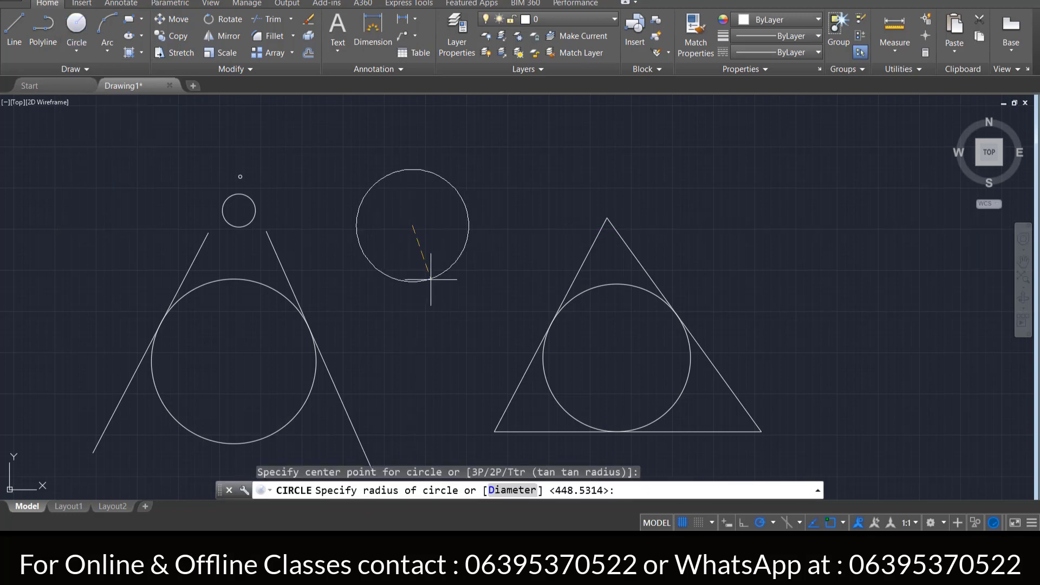
pyautogui.click(431, 284)
# - Create a Tan, Tan, Tan circle touching the radius 500 circle, the upper middle circle and the triangle's inscribed circle
pyautogui.click(65, 51)
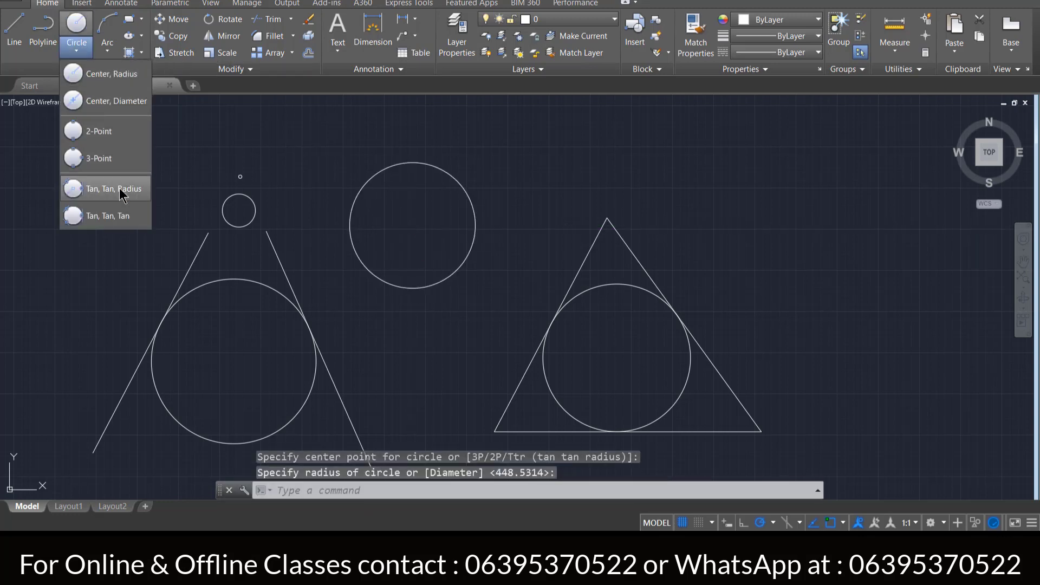
pyautogui.click(120, 212)
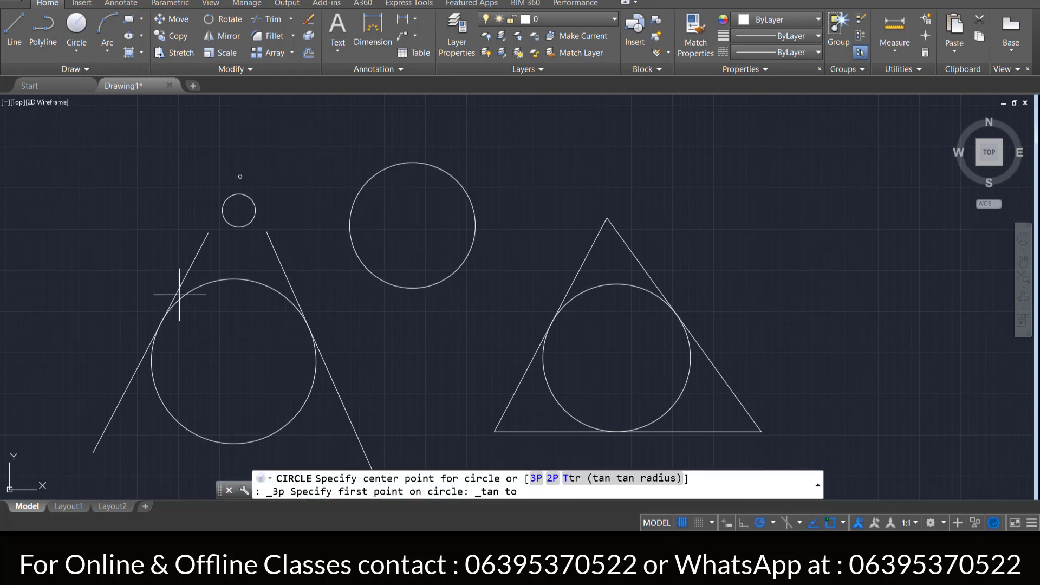
pyautogui.click(279, 296)
pyautogui.click(422, 290)
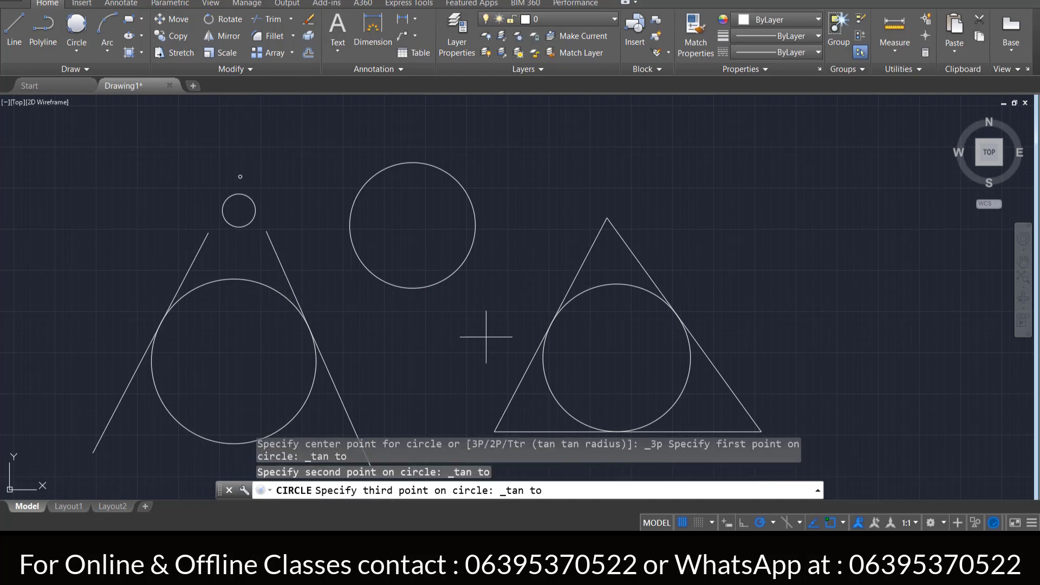
pyautogui.click(544, 383)
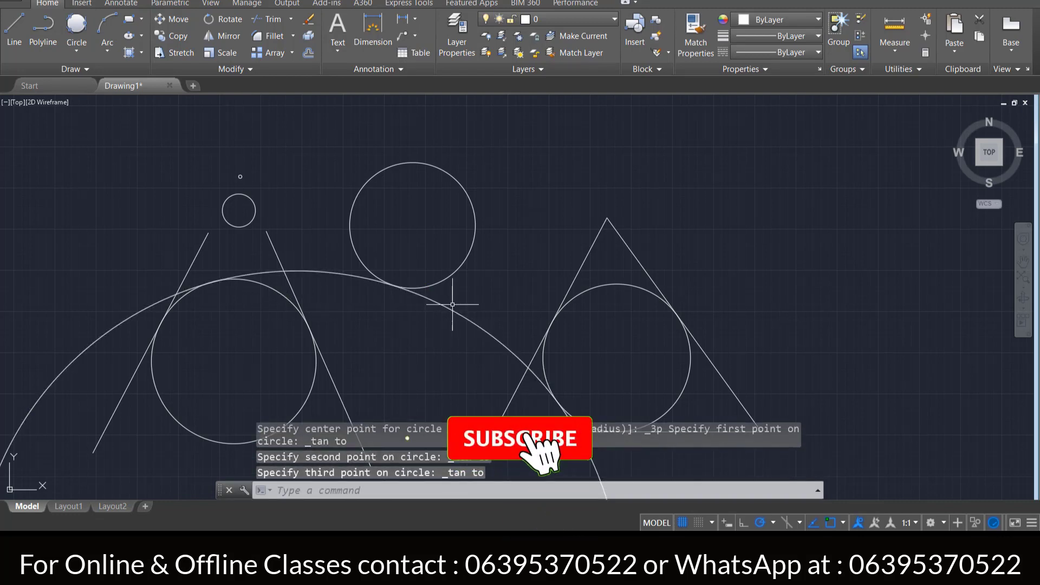
pyautogui.moveTo(446, 294); pyautogui.dragTo(426, 194, button='middle')
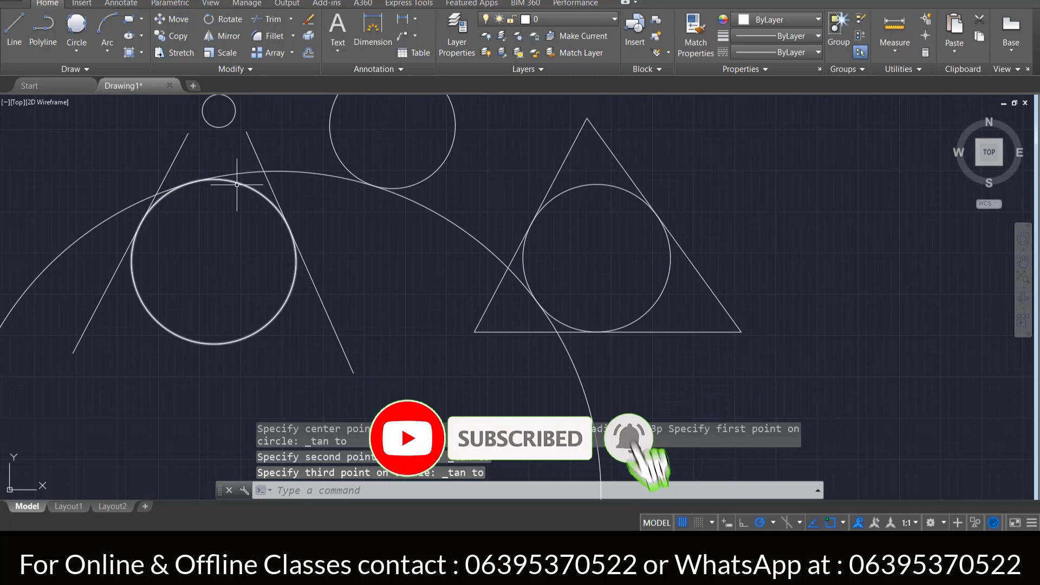